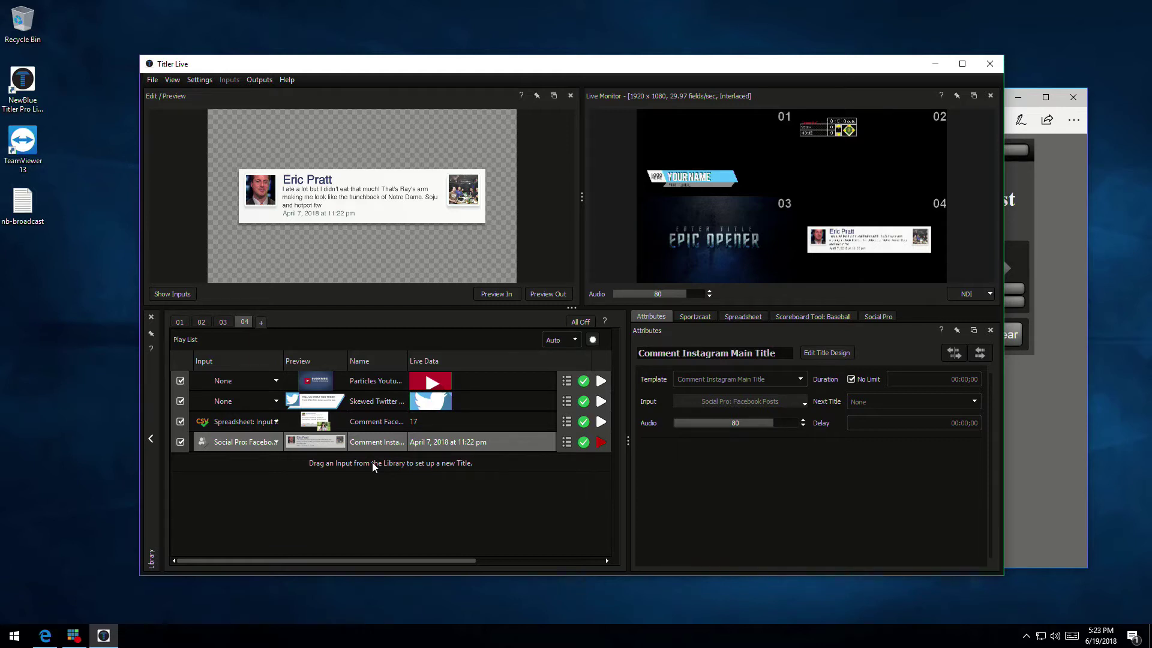
# Open the Library panel to show the Lower 3rds designs
pyautogui.click(150, 438)
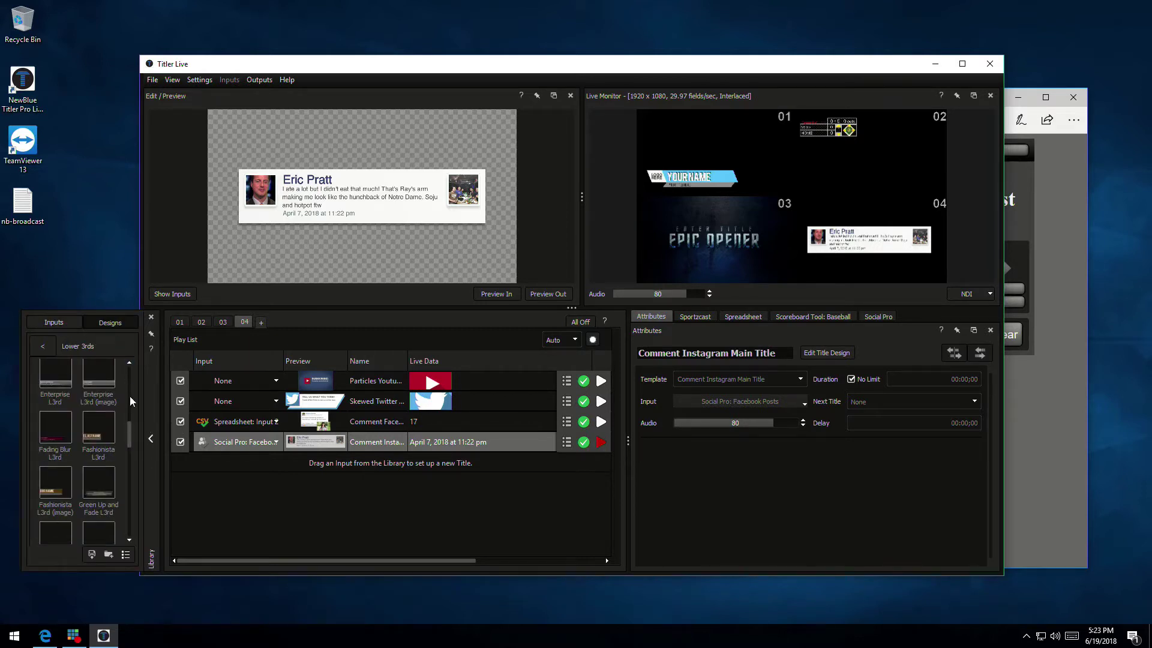
# Go back to the Design Template collections, scroll the folders, and switch to channel 03
pyautogui.click(43, 351)
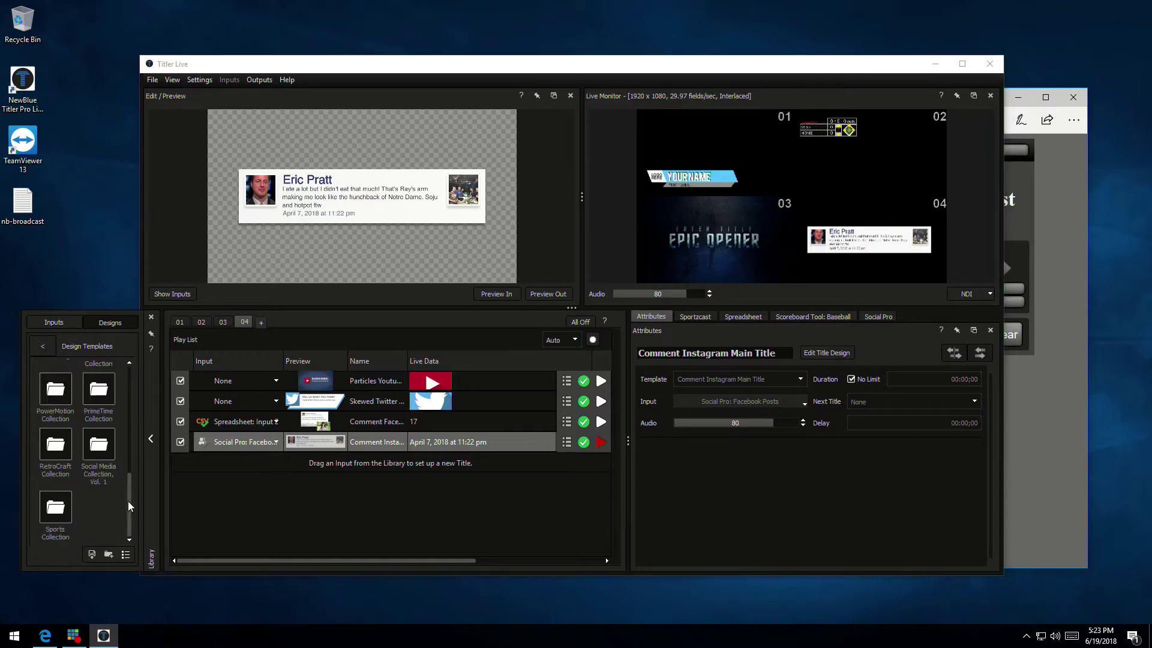
pyautogui.moveTo(133, 505)
pyautogui.mouseDown()
pyautogui.moveTo(128, 368)
pyautogui.moveTo(120, 516)
pyautogui.mouseUp()
pyautogui.click(222, 322)
# Switch through channel 02 to channel 01's Blacksmith, Mayhem and Tokyo Style list, then reopen the Library
pyautogui.click(200, 322)
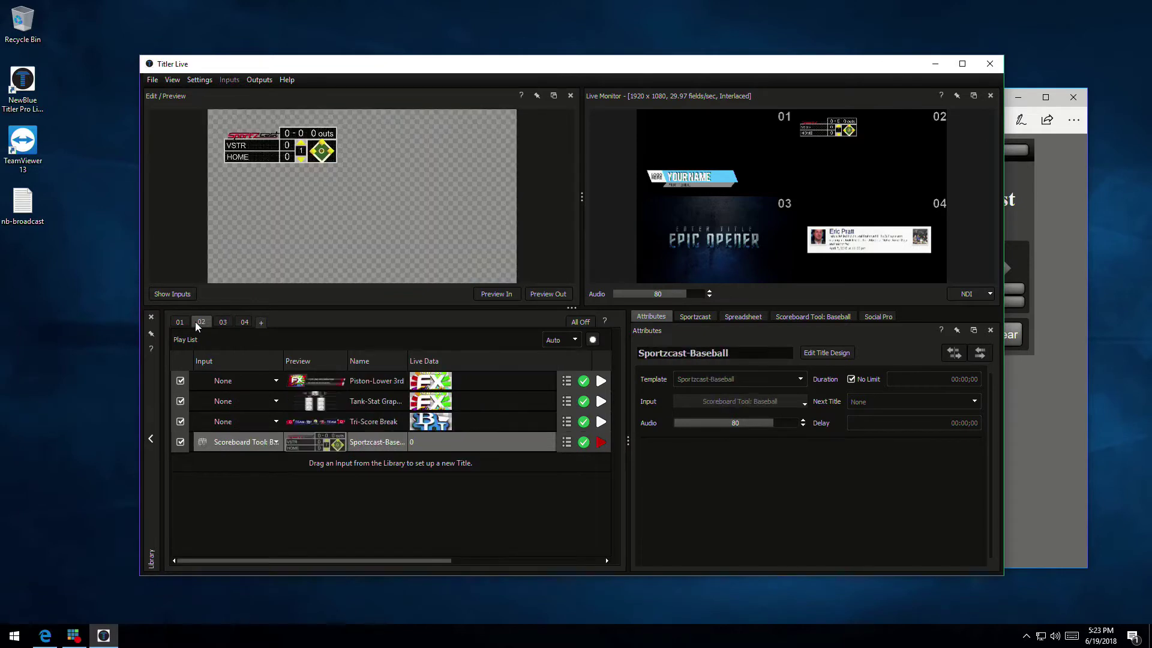
pyautogui.click(178, 322)
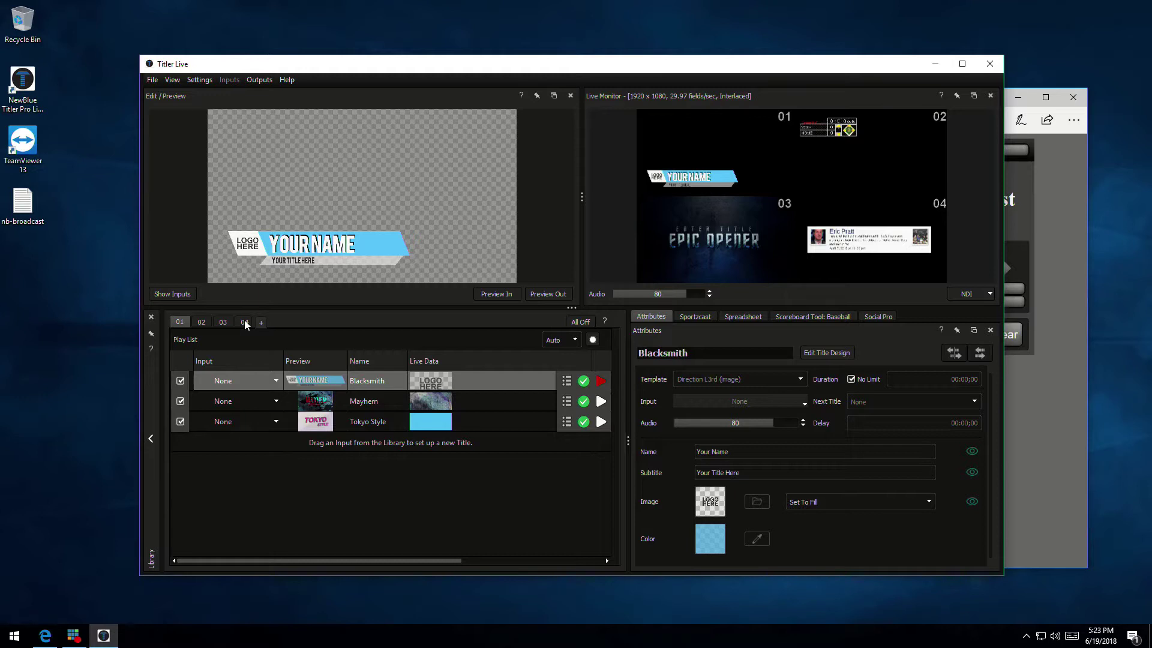
pyautogui.click(150, 437)
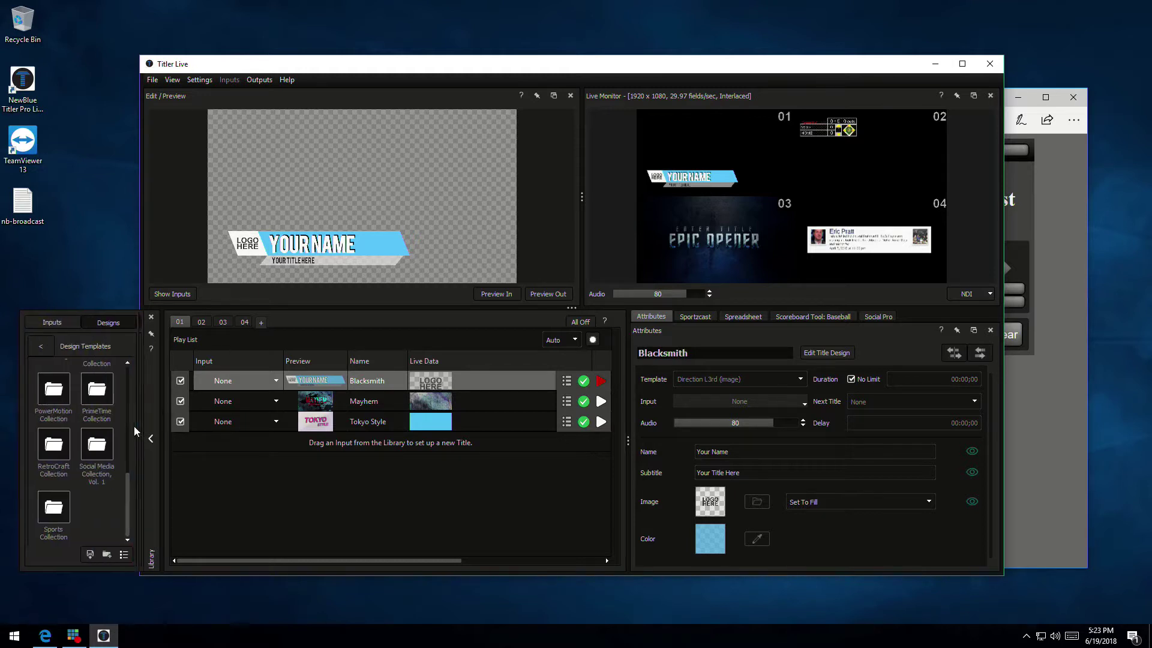
pyautogui.click(99, 390)
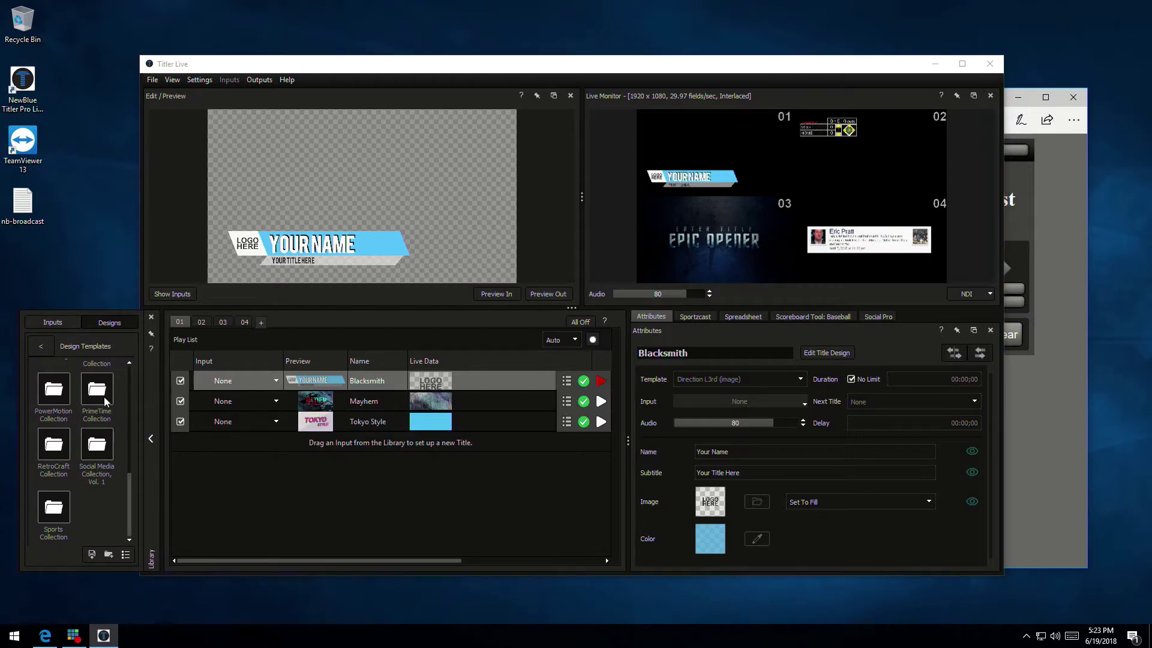
pyautogui.doubleClick(101, 393)
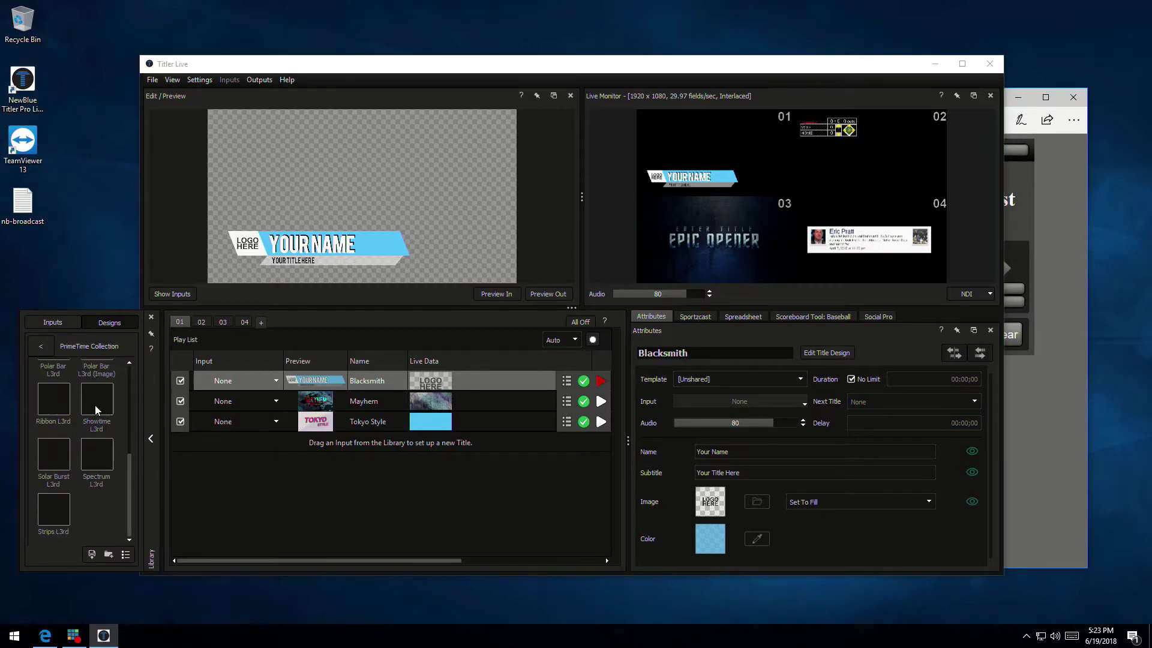
pyautogui.moveTo(99, 410)
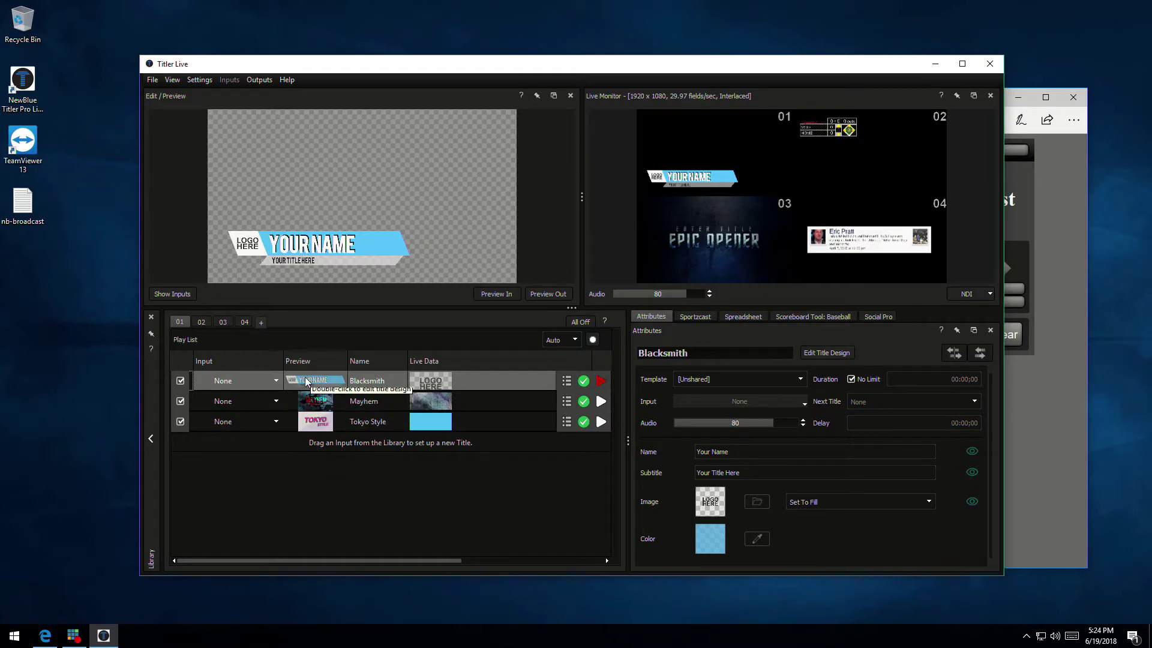
# Stop and replay the Blacksmith lower third, then check channels 02–04 and return to 01
pyautogui.click(600, 381)
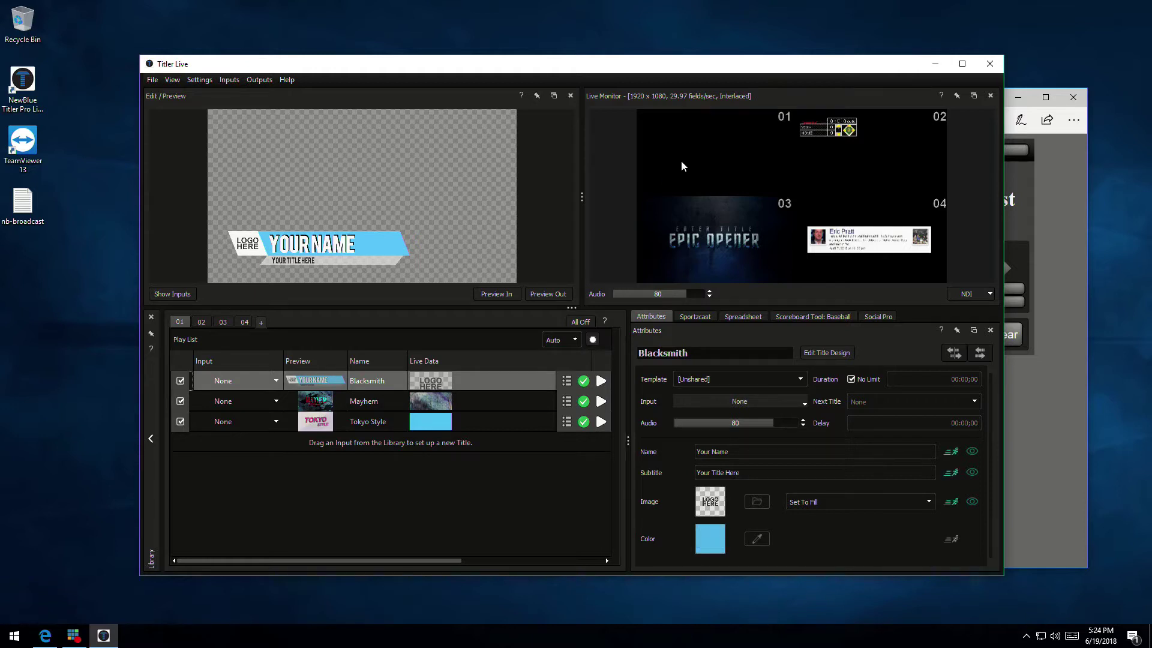
pyautogui.click(601, 381)
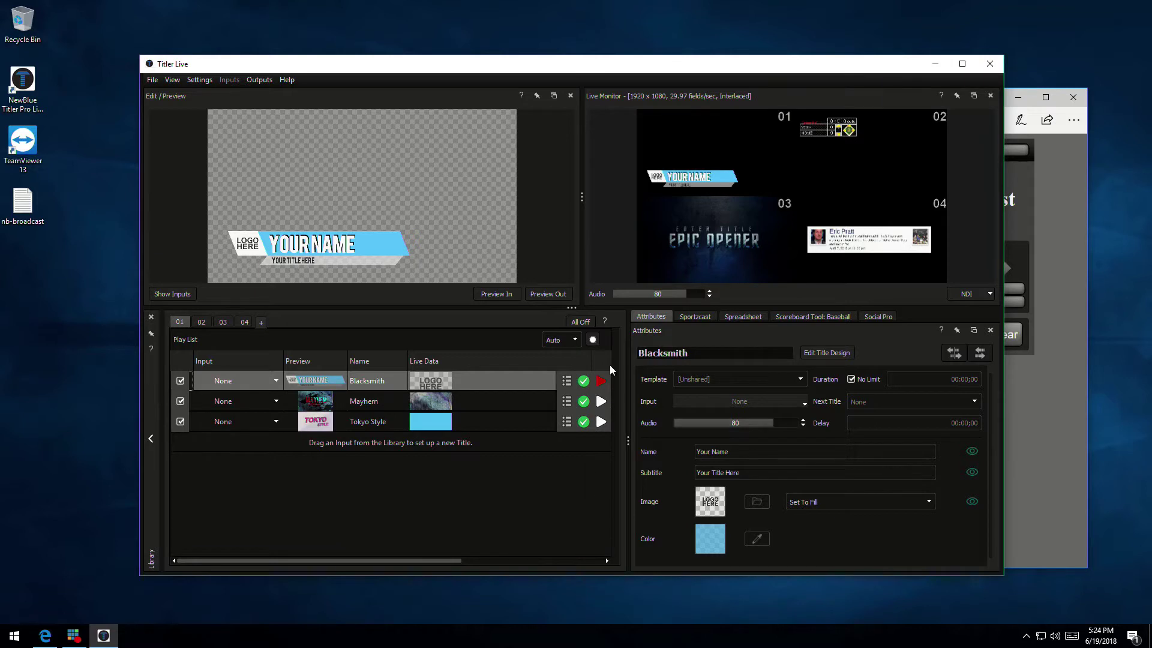
pyautogui.click(201, 324)
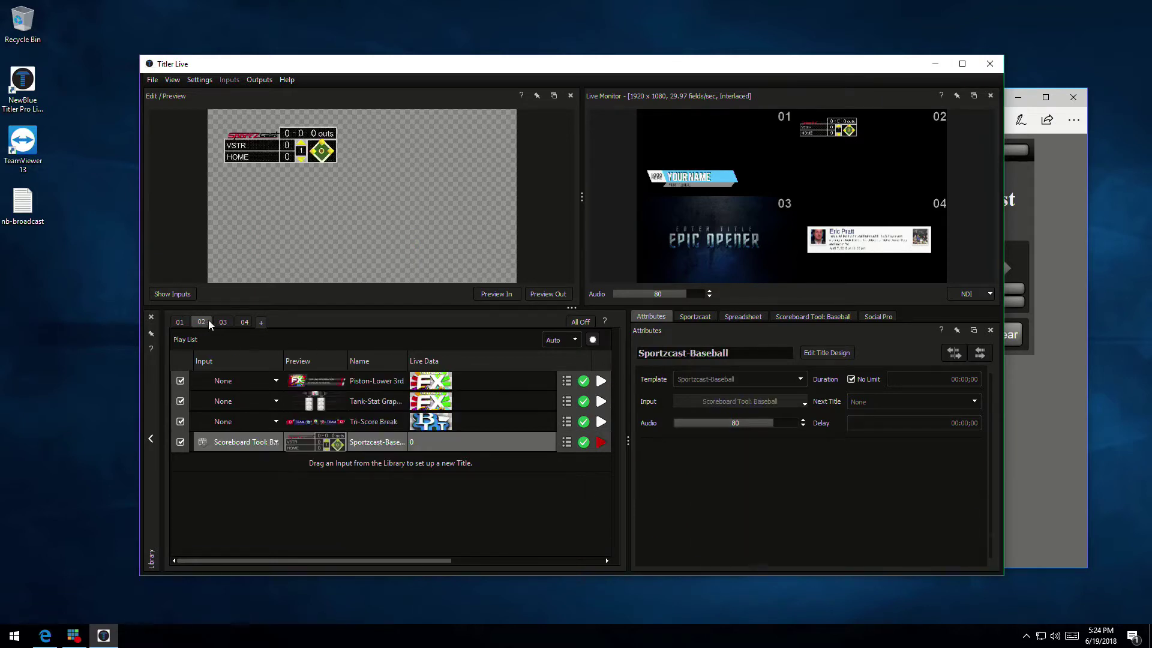
pyautogui.click(221, 320)
pyautogui.click(245, 322)
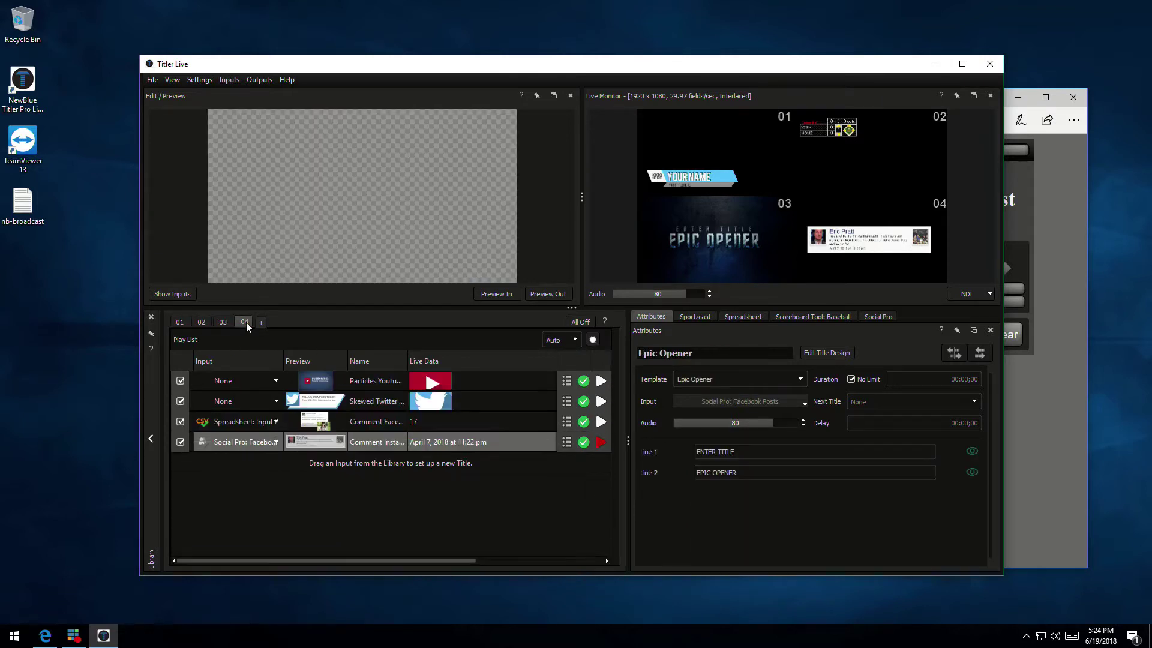
pyautogui.click(180, 322)
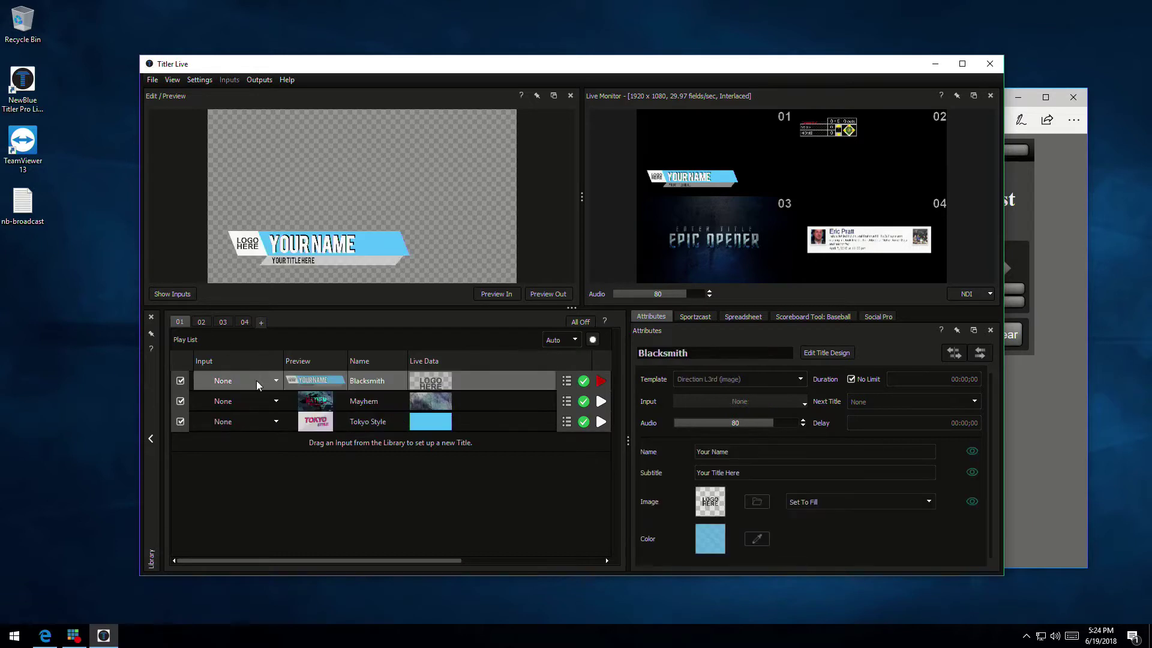
# Play Mayhem on channel 01, then stop both Blacksmith and Mayhem and reselect Blacksmith
pyautogui.click(601, 402)
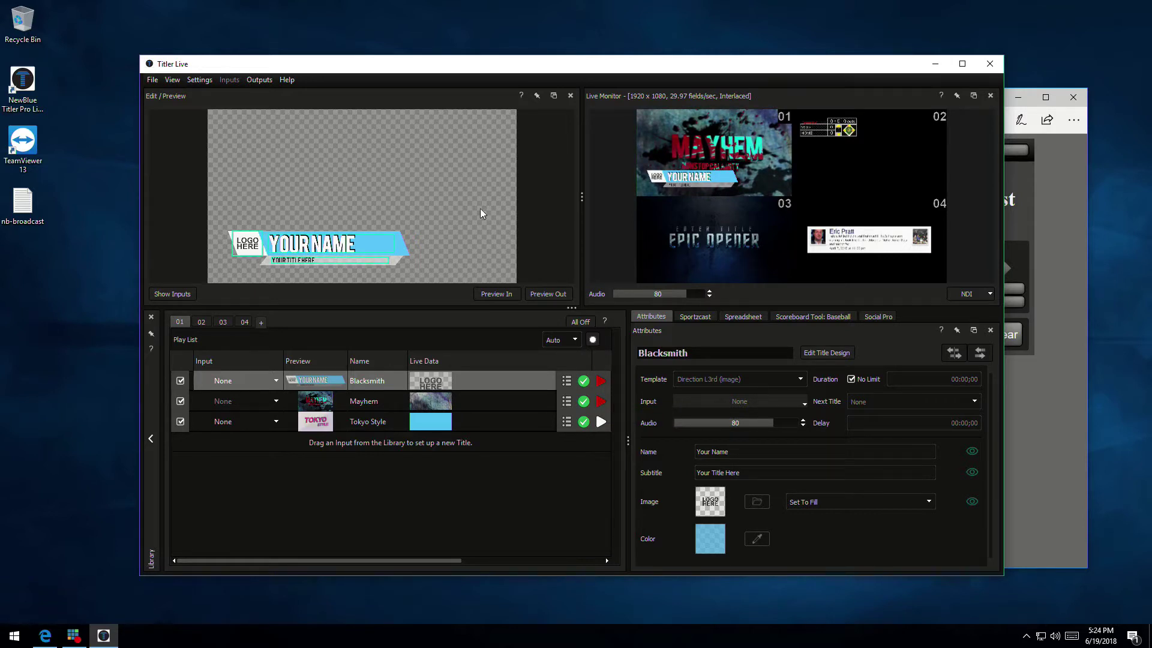
pyautogui.click(602, 382)
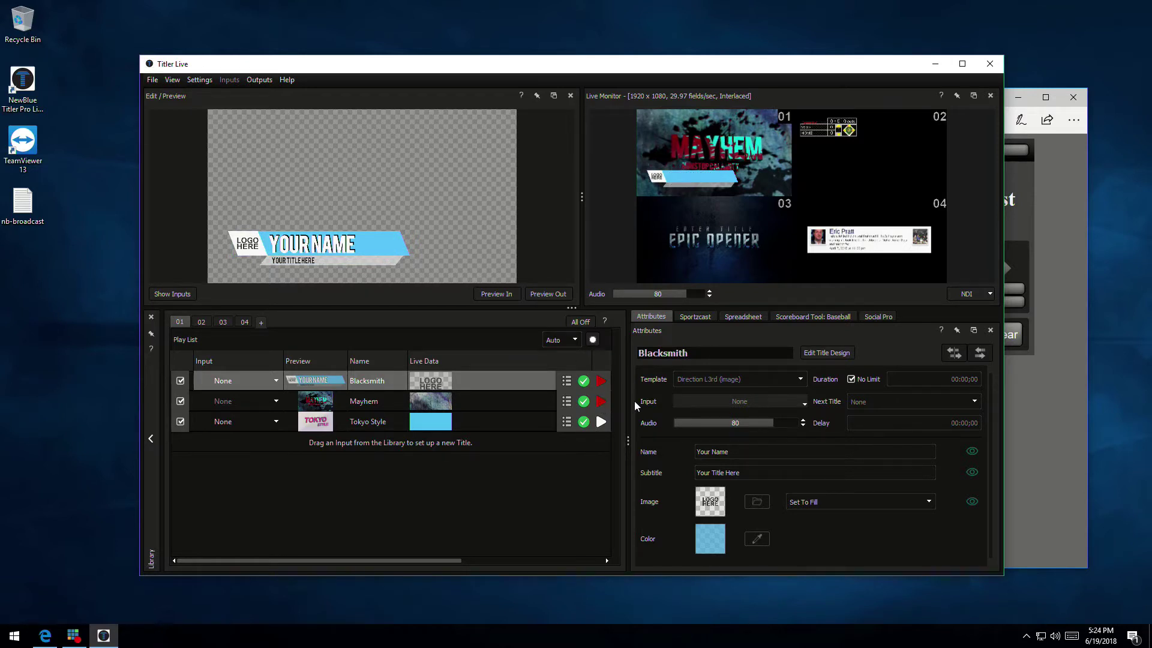
pyautogui.click(608, 400)
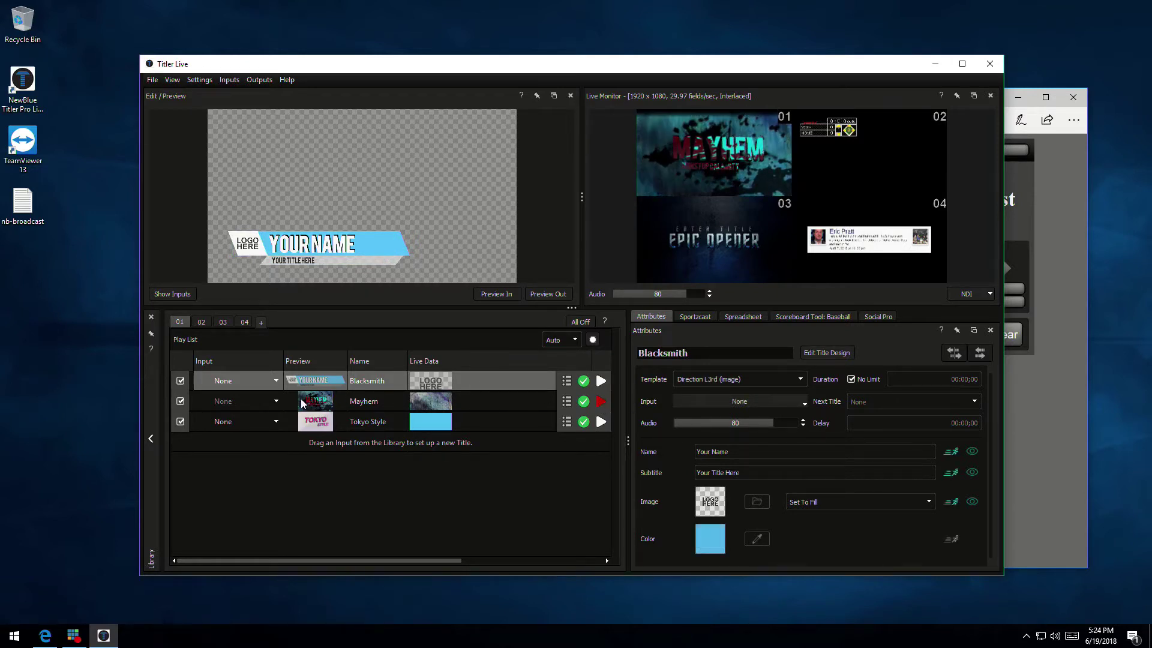
pyautogui.click(255, 399)
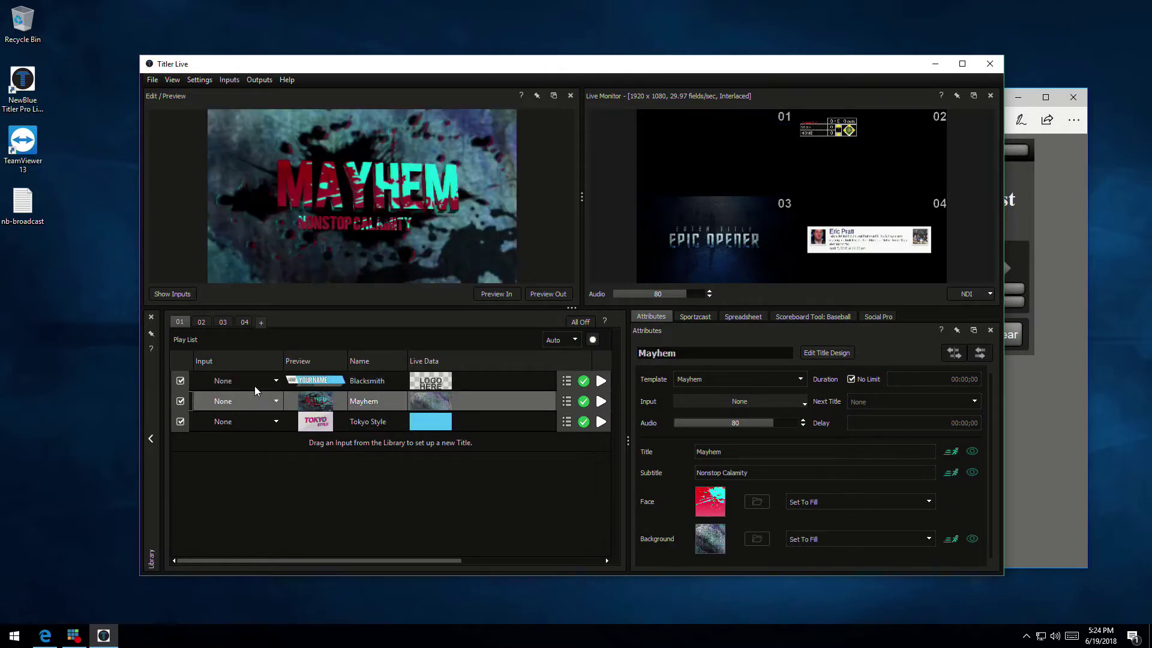
pyautogui.click(253, 378)
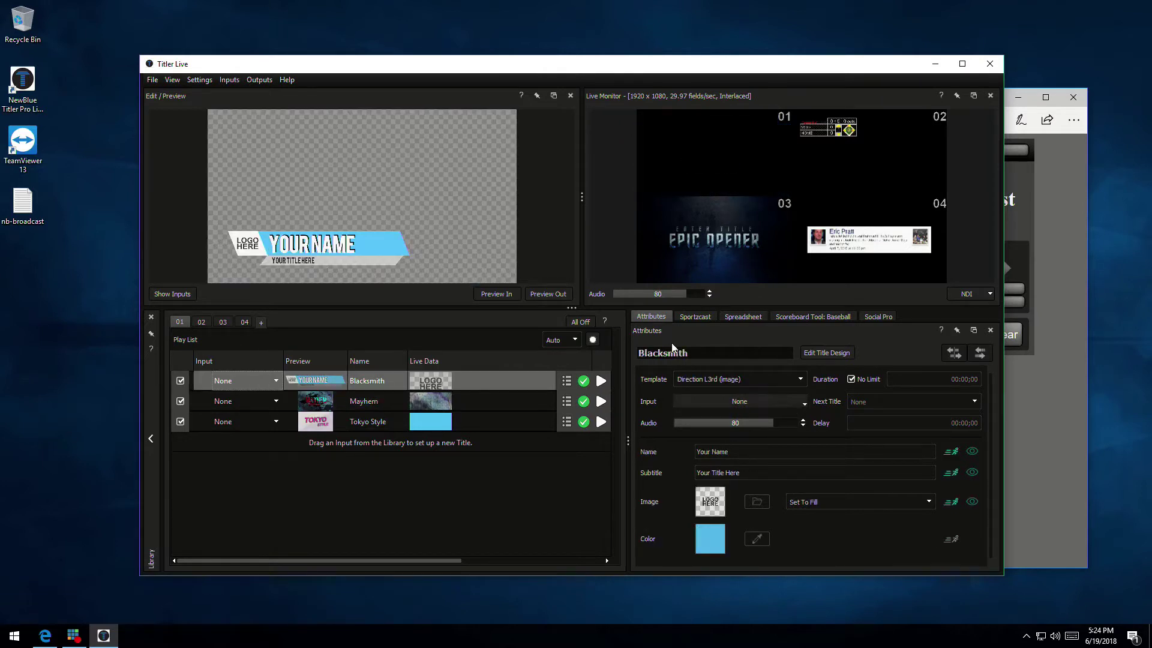
pyautogui.click(741, 452)
# Replace Your Name with the person's name, set subtitle 'US Broadcast', and play Blacksmith on channel 01
pyautogui.moveTo(741, 452); pyautogui.dragTo(648, 453)
pyautogui.press('Tab')
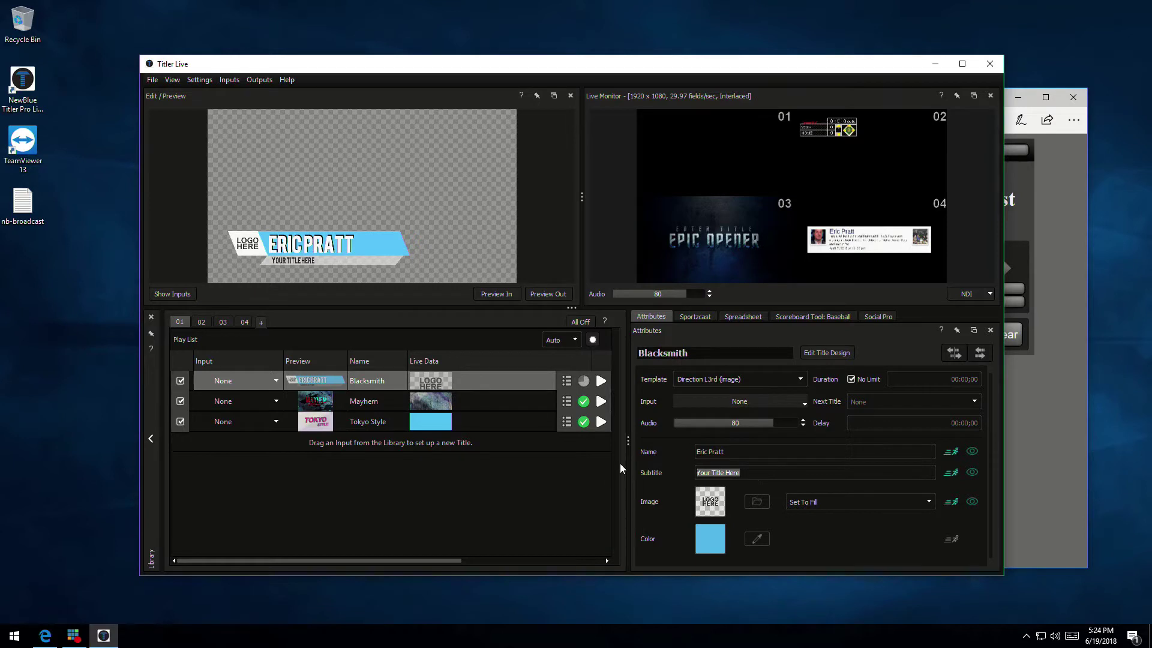
pyautogui.write('US Broadcast')
pyautogui.click(601, 381)
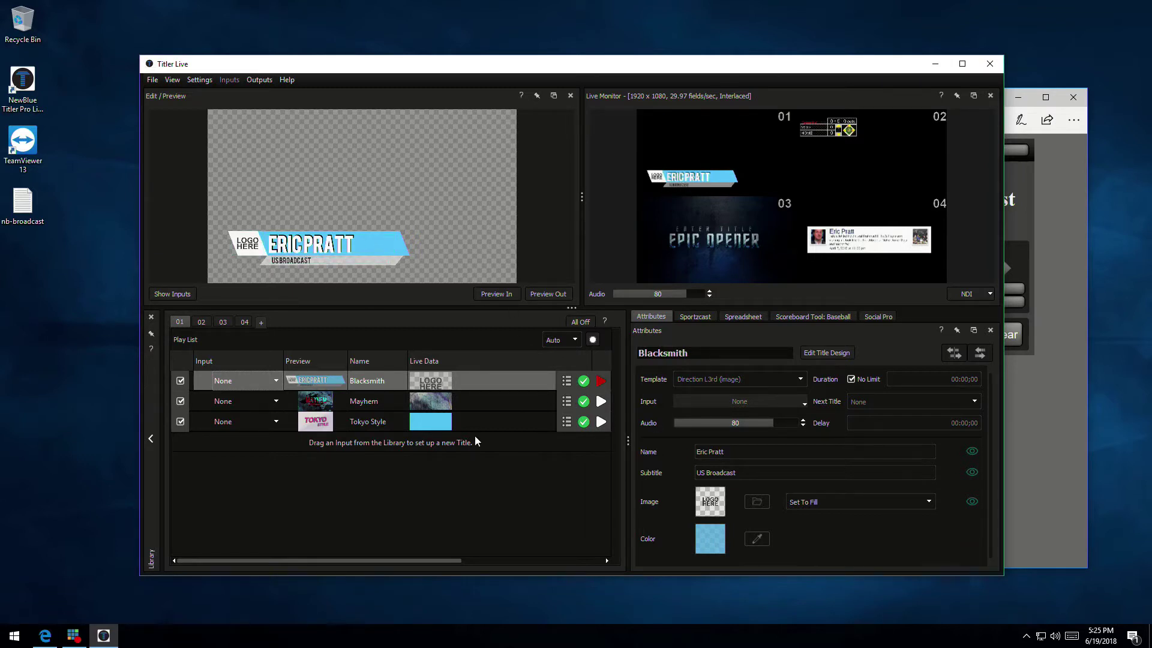
pyautogui.click(372, 402)
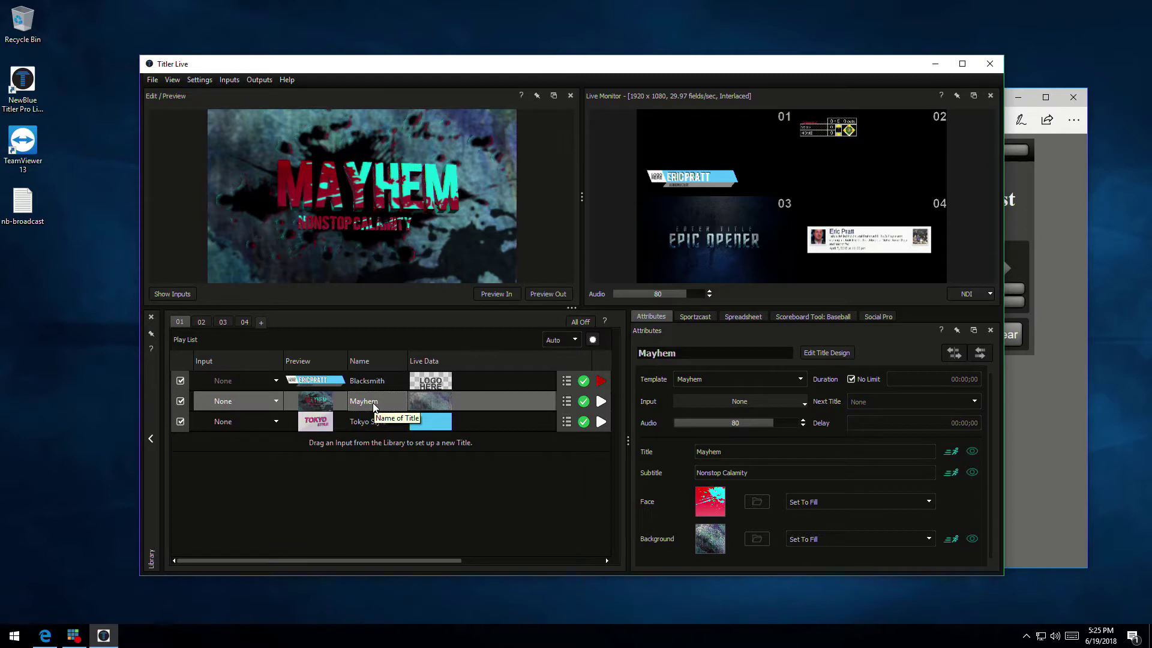
# Take Blacksmith off air, trim Mayhem's subtitle to 'No Calamity', and play Mayhem on channel 01
pyautogui.click(601, 381)
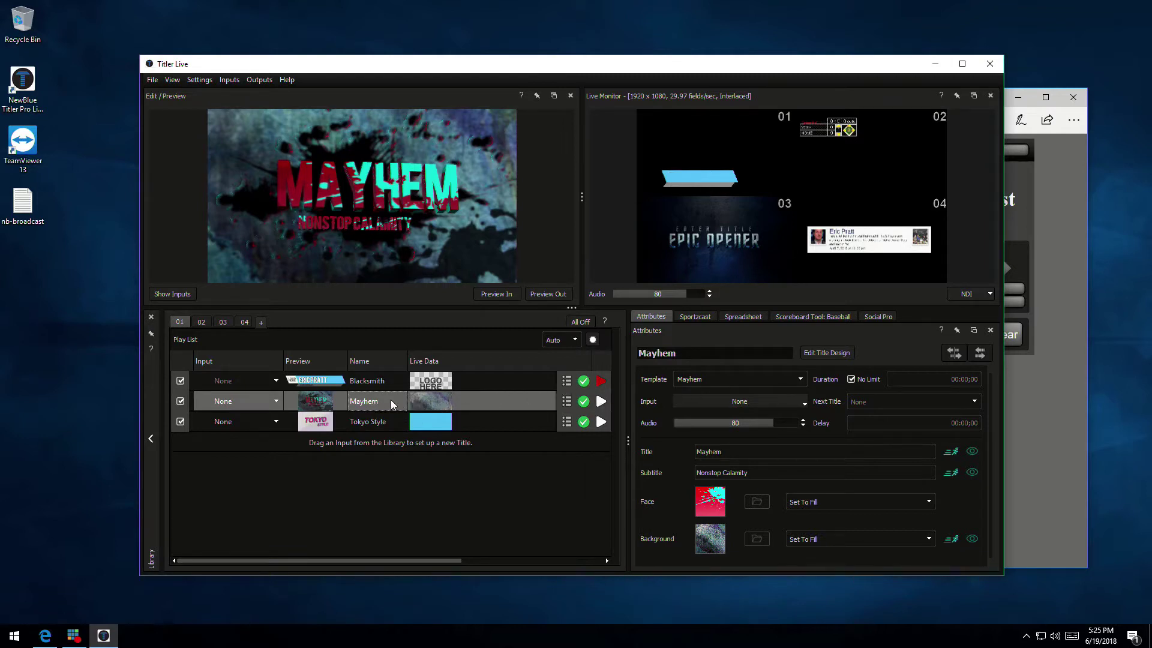
pyautogui.moveTo(739, 453); pyautogui.dragTo(653, 454)
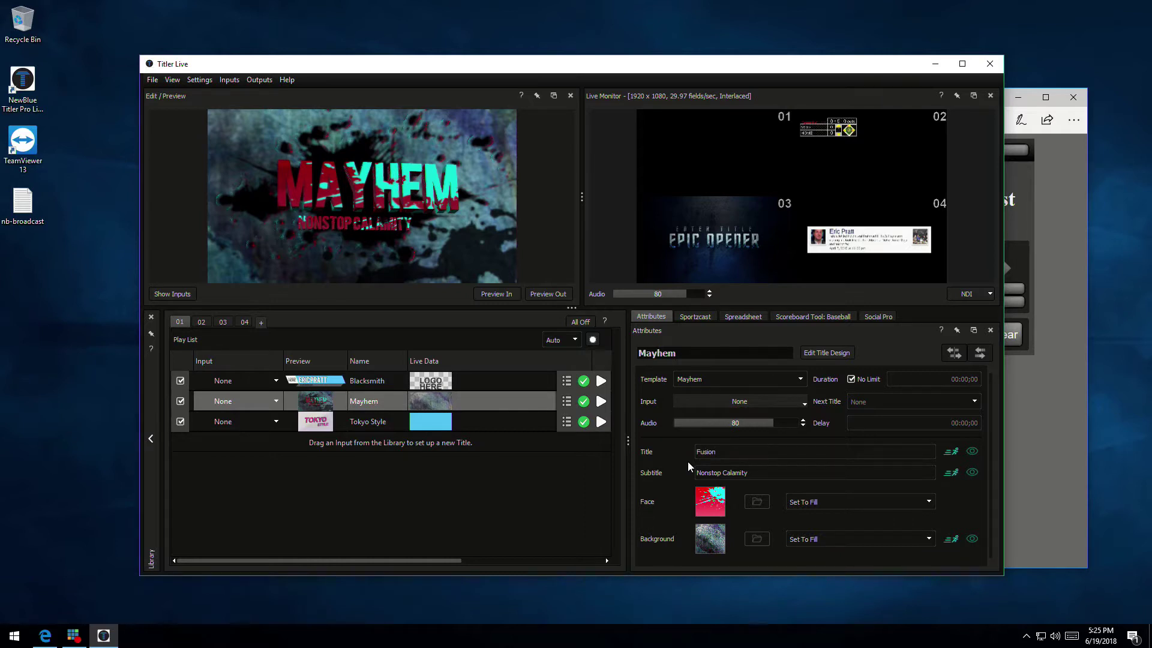
pyautogui.click(721, 474)
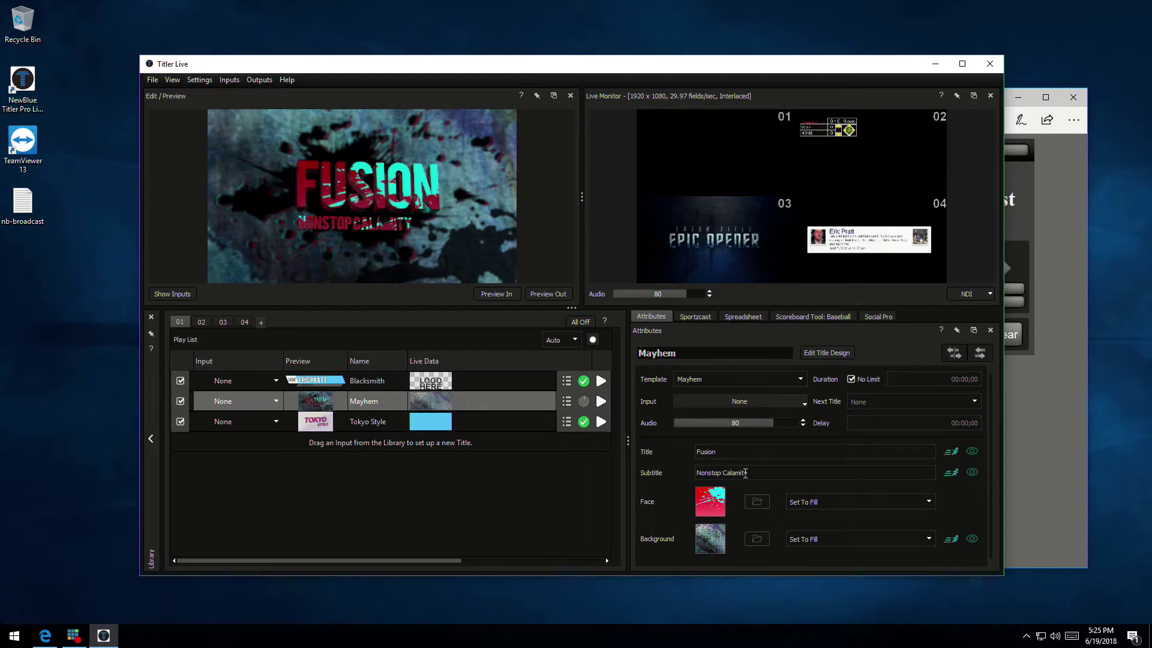
pyautogui.press('BackSpace')
pyautogui.press('BackSpace')
pyautogui.press('BackSpace')
pyautogui.press('BackSpace')
pyautogui.press('BackSpace')
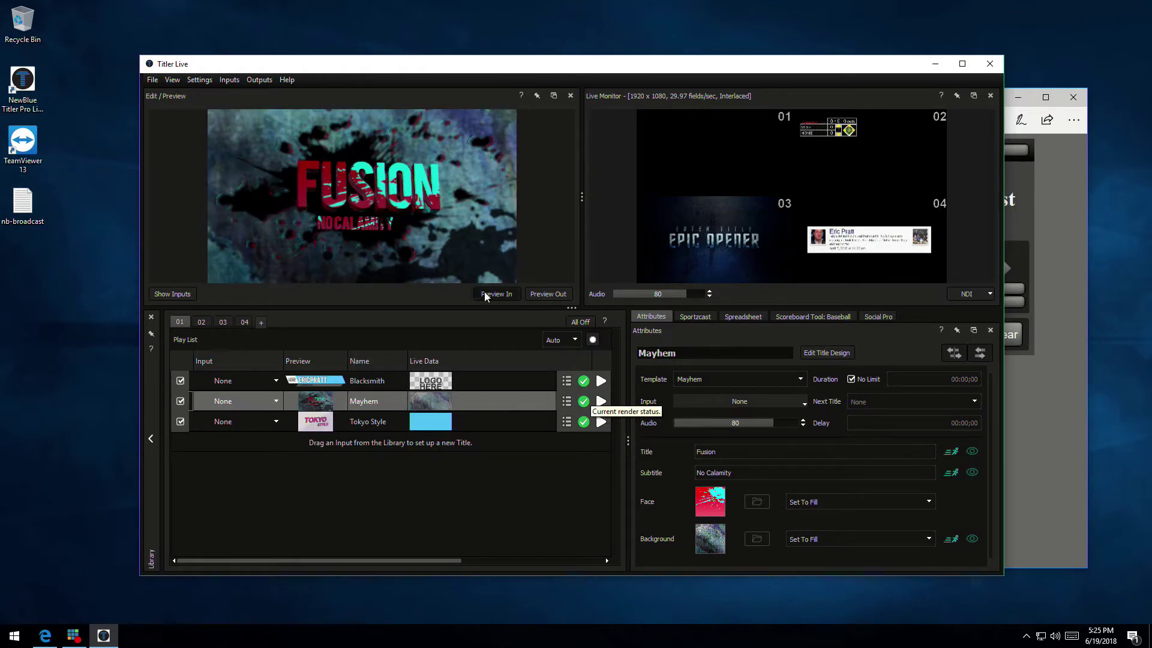
pyautogui.click(600, 402)
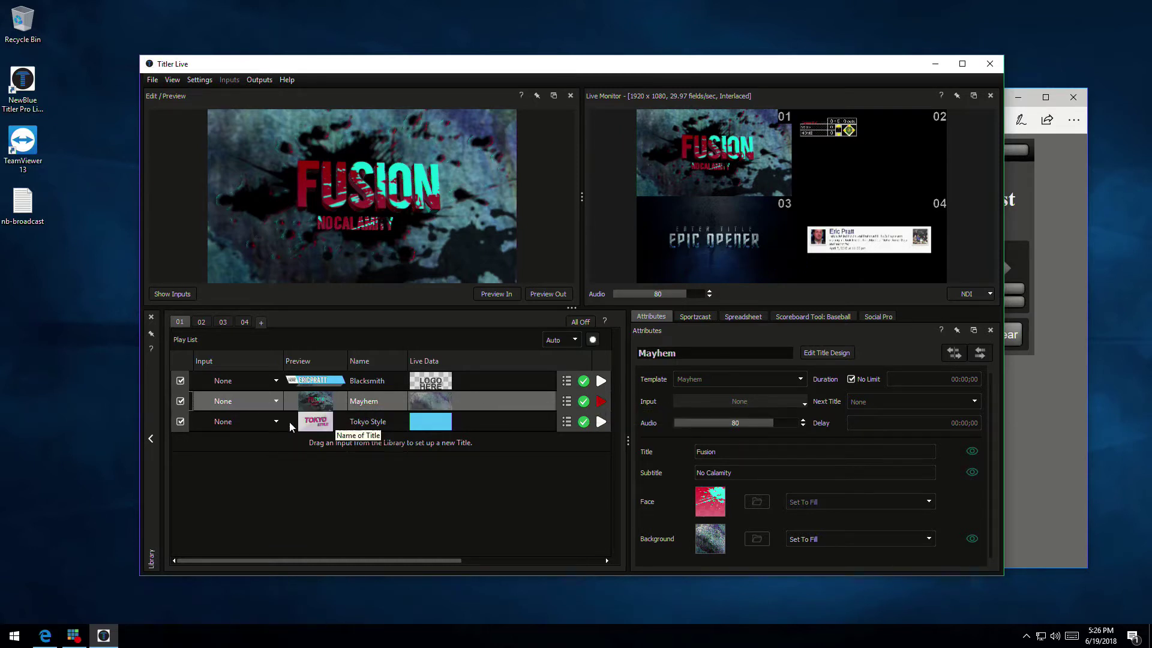
# Preview Tokyo Style, then show channel 02's Sportzcast-Baseball play list and its Sportzcast data settings
pyautogui.click(350, 422)
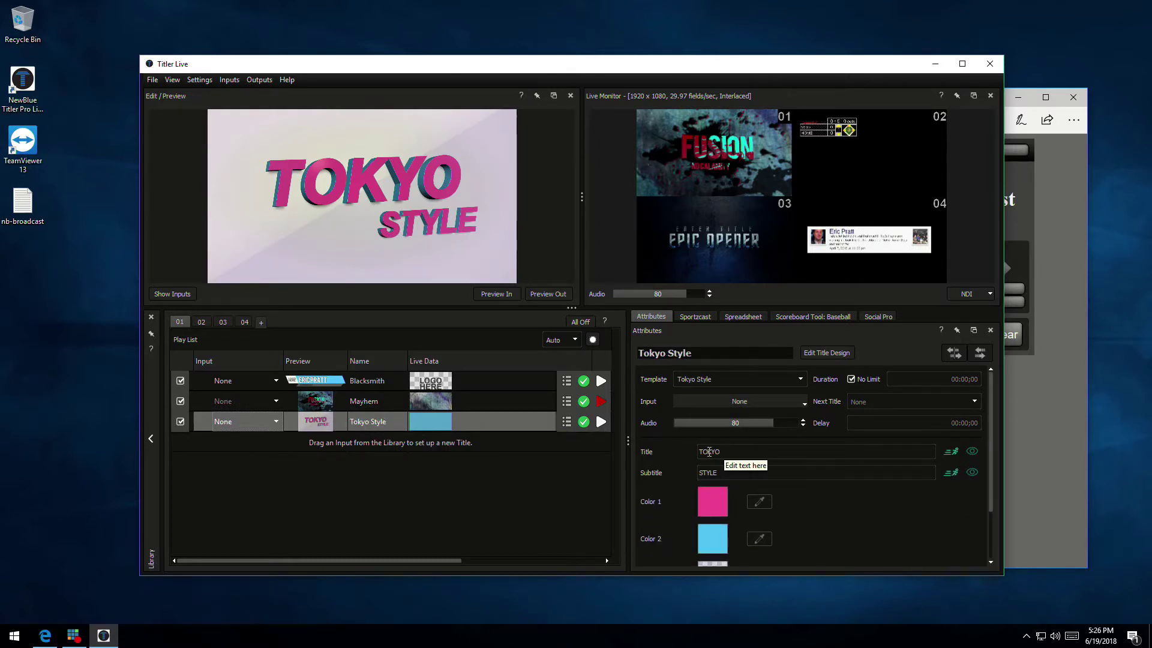
pyautogui.click(201, 322)
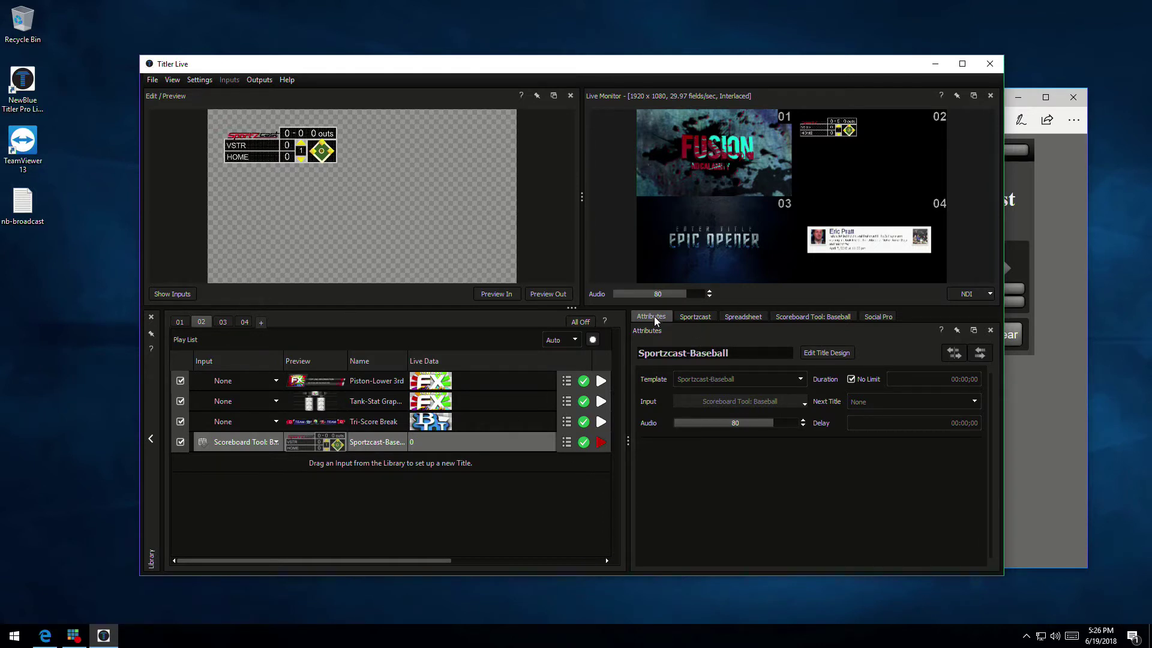
pyautogui.click(697, 318)
# Look through the Spreadsheet, Baseball, Social Pro and Sportzcast tabs, ending on the baseball scoreboard controls
pyautogui.click(740, 318)
pyautogui.click(800, 318)
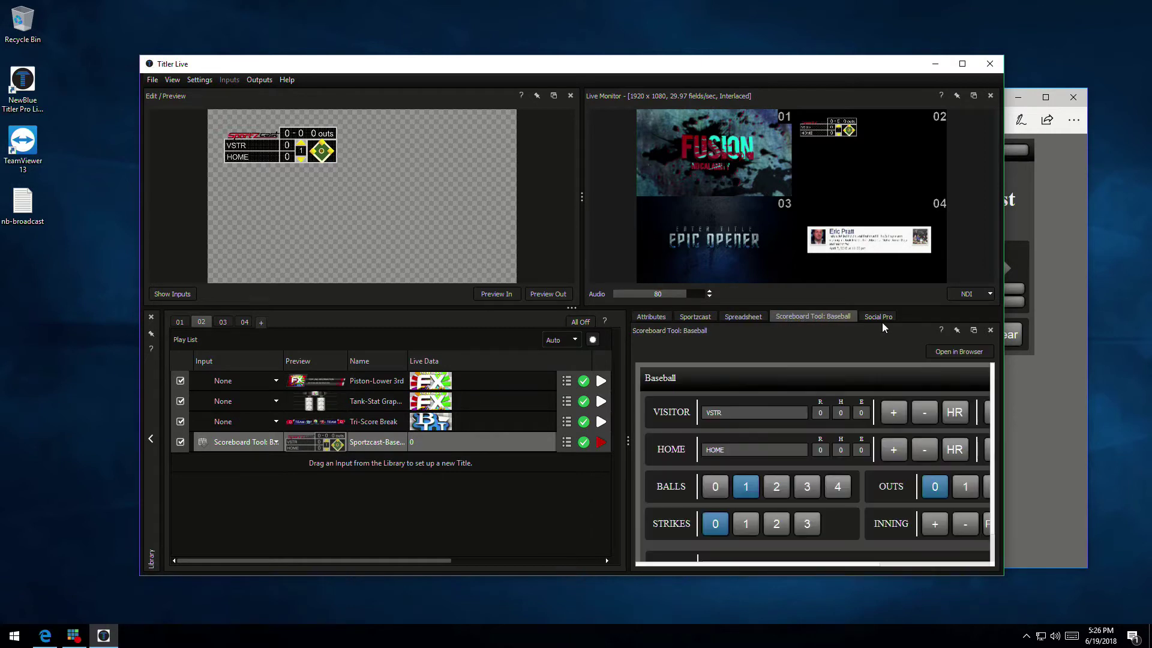
pyautogui.click(879, 318)
pyautogui.click(701, 317)
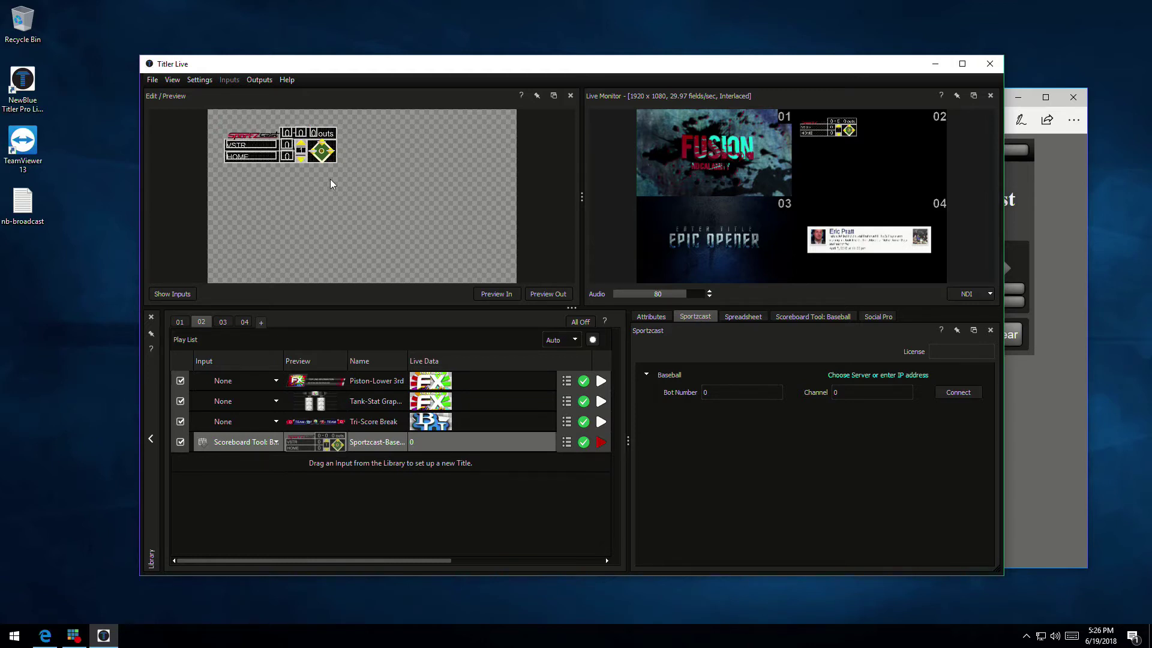
pyautogui.click(821, 318)
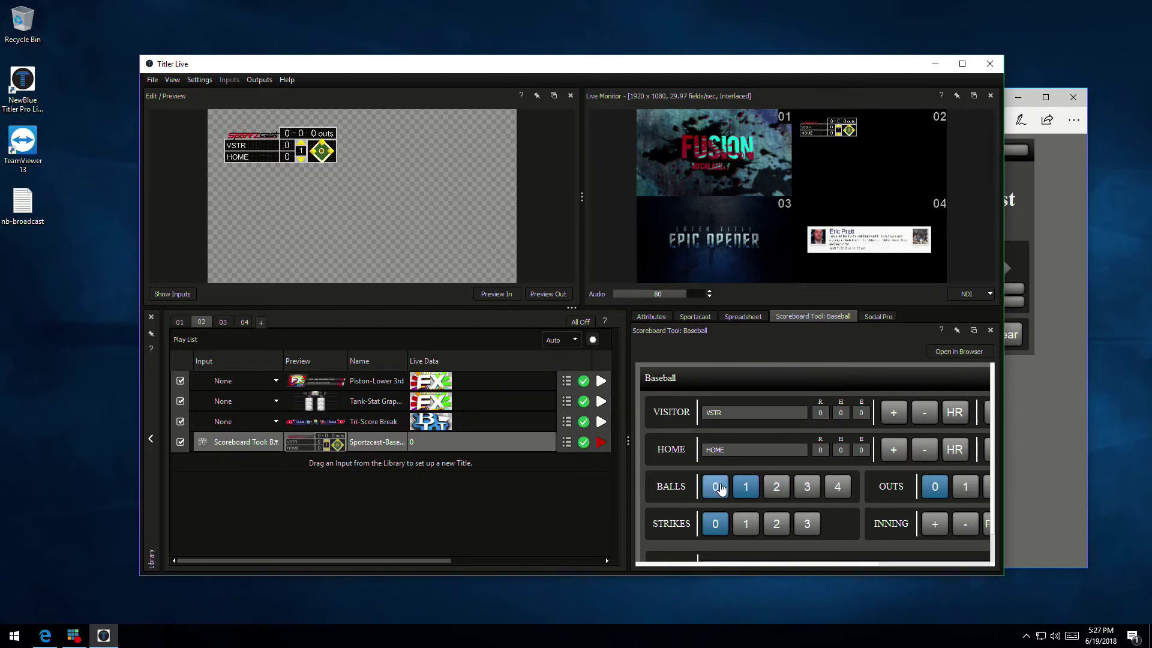
# Set the scoreboard to 3 balls with VSTR and HOME at 2 runs, then view the Input 2.csv spreadsheet
pyautogui.click(775, 487)
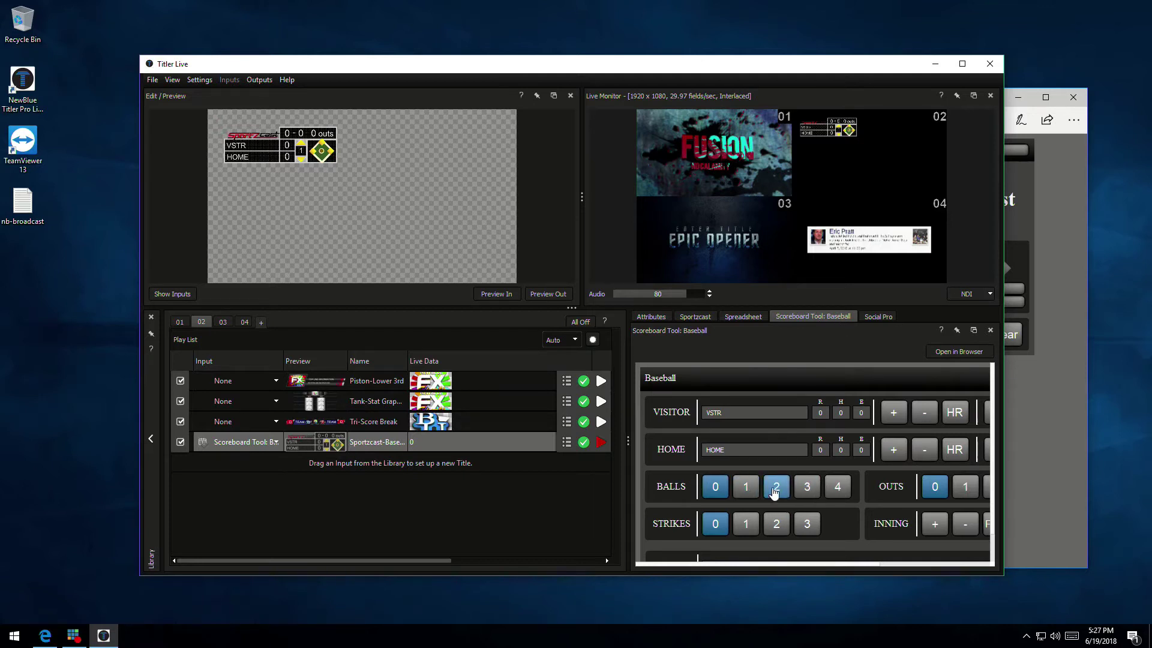
pyautogui.click(807, 487)
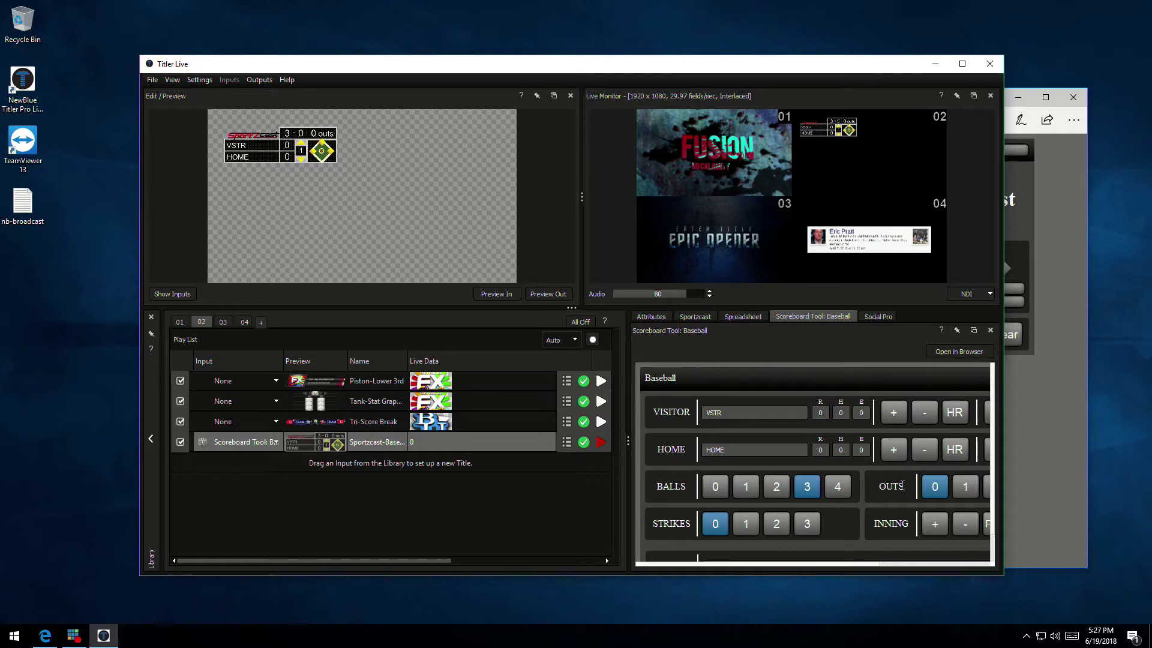
pyautogui.click(899, 416)
pyautogui.click(893, 451)
pyautogui.click(892, 453)
pyautogui.click(748, 317)
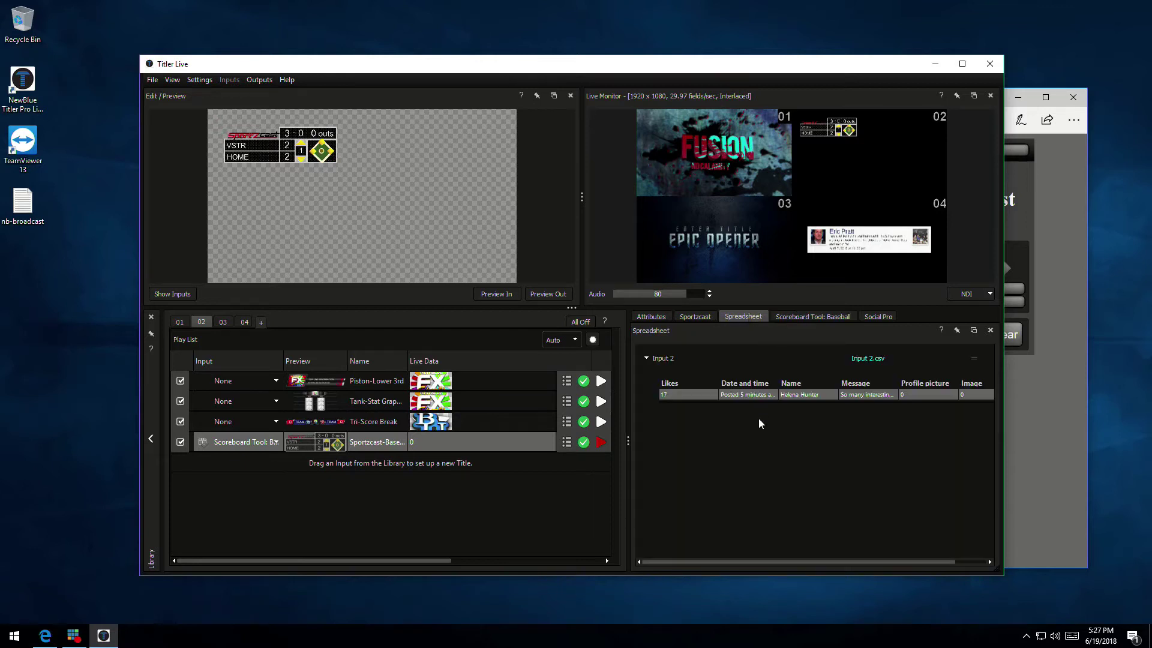
# Check the Social Pro and Attributes tabs, then switch to channel 01's play list
pyautogui.click(879, 316)
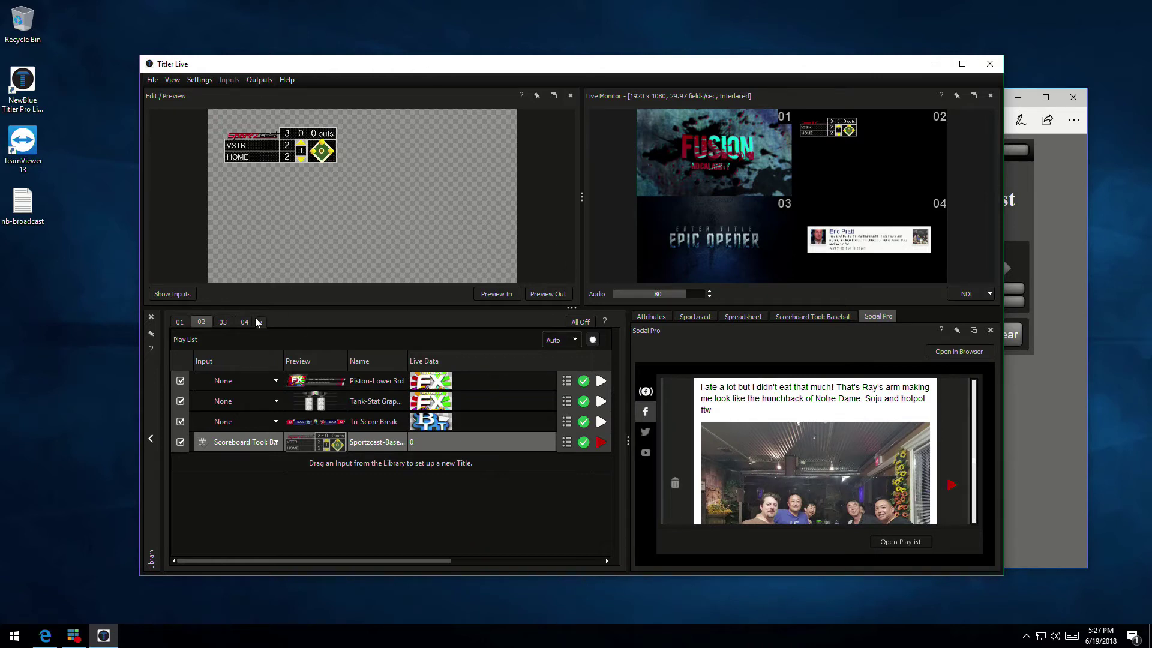
pyautogui.click(653, 315)
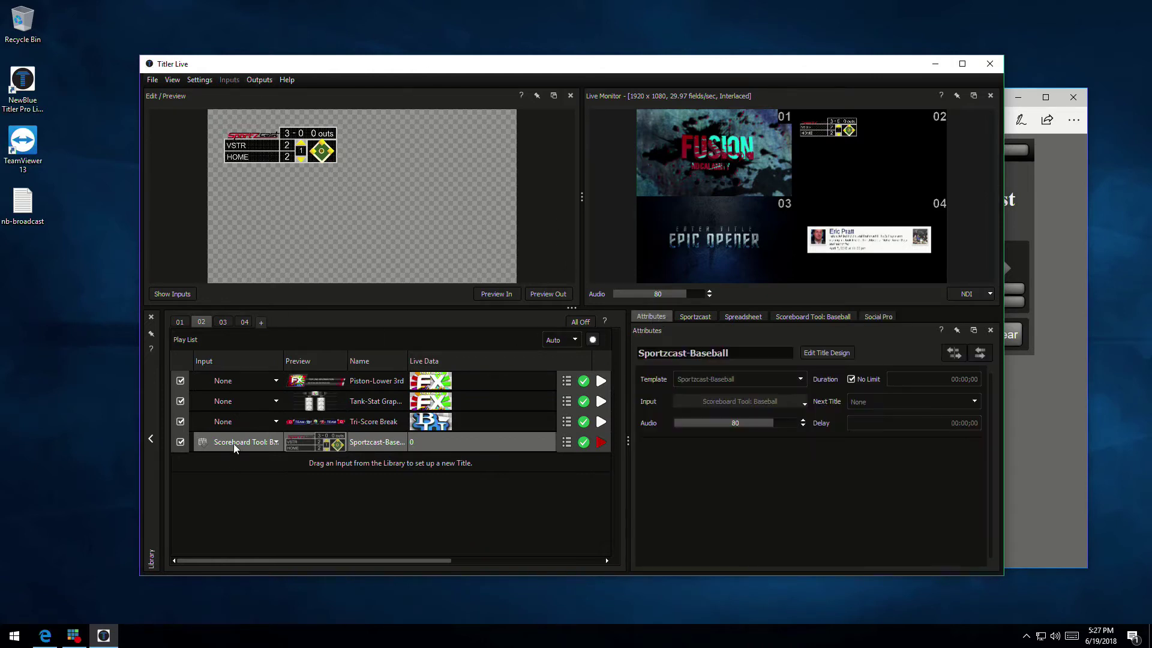
pyautogui.click(180, 322)
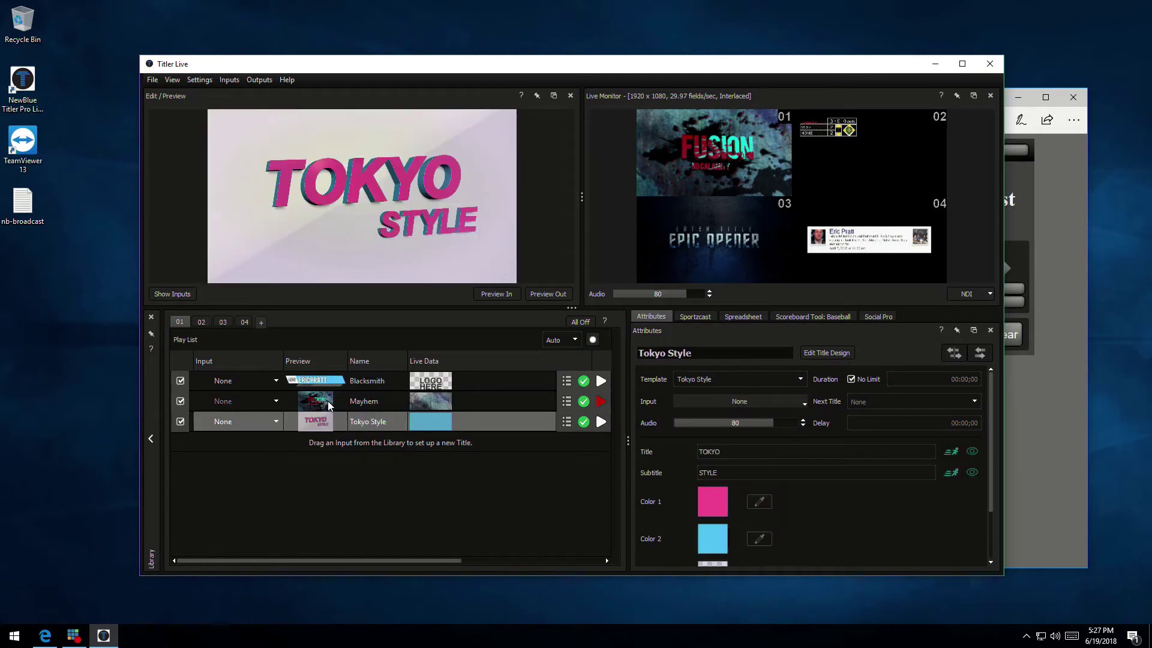
# Browse the Inputs menu's data-input submenus and close it without choosing one
pyautogui.click(227, 81)
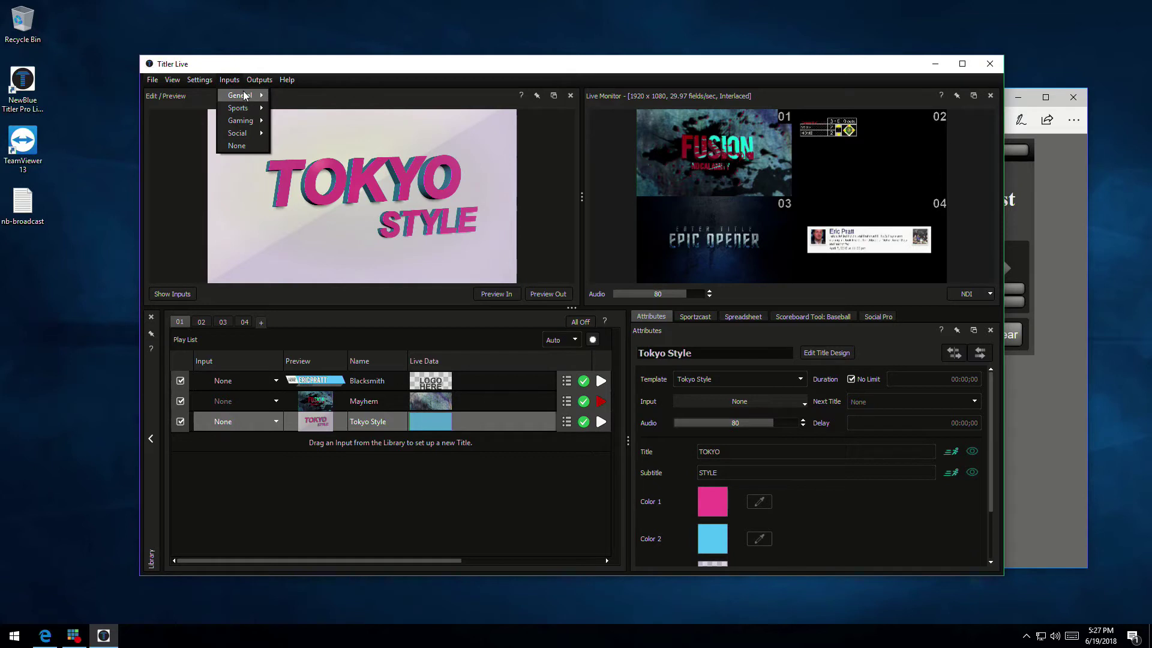
pyautogui.moveTo(245, 96)
pyautogui.moveTo(286, 99)
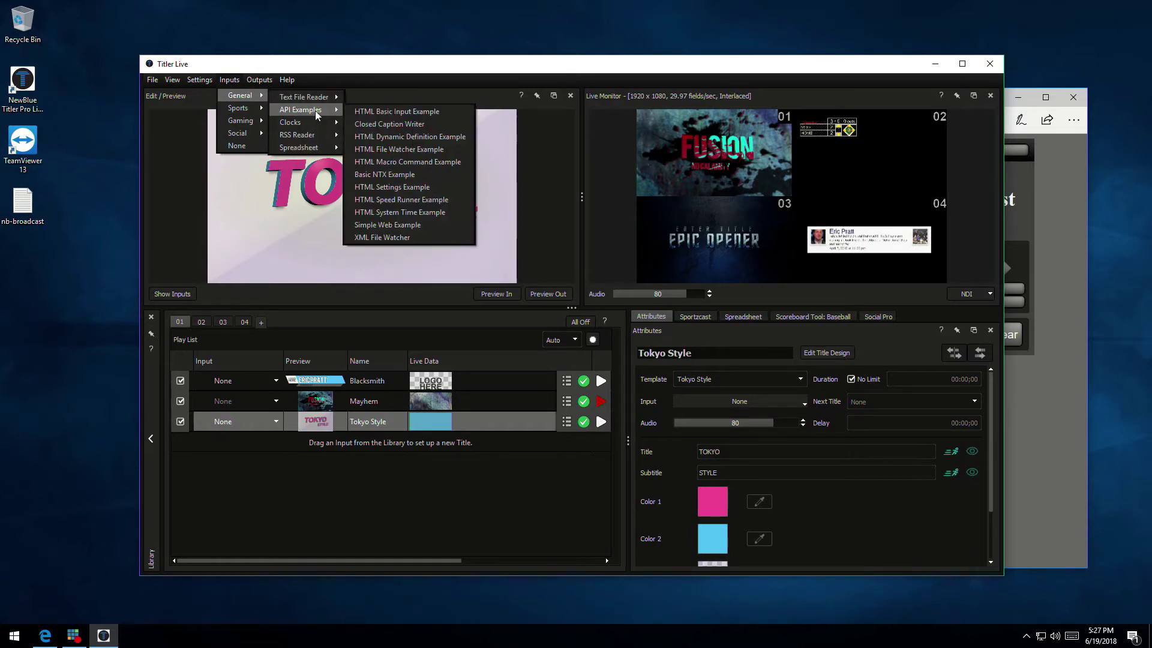
pyautogui.moveTo(308, 137)
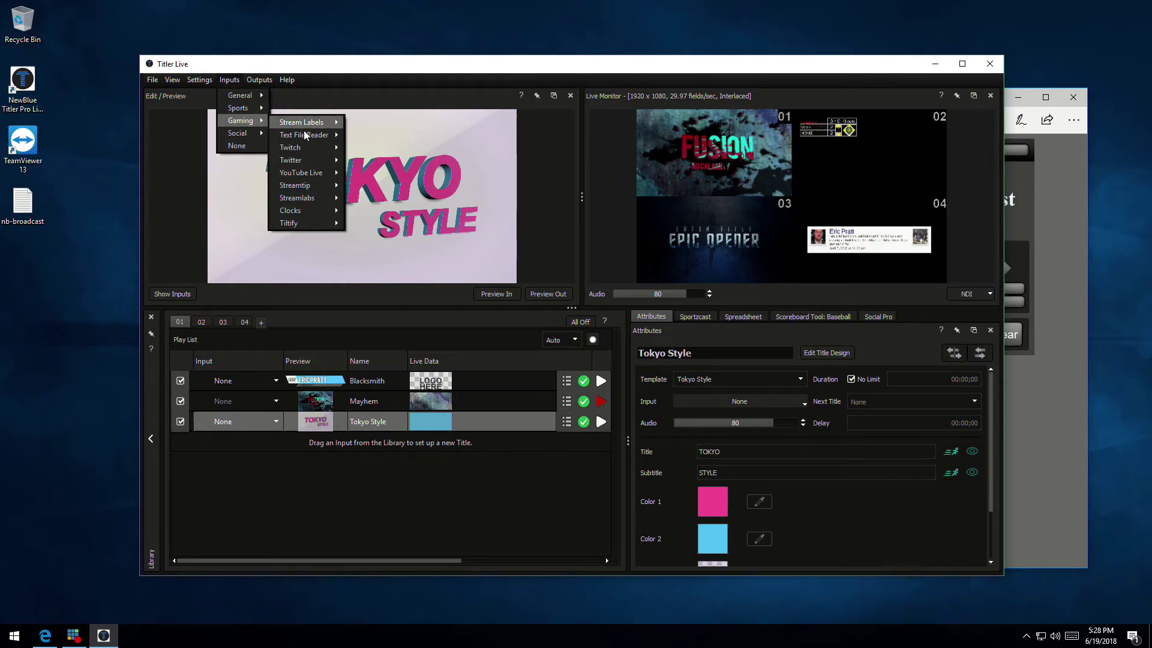
pyautogui.moveTo(311, 204)
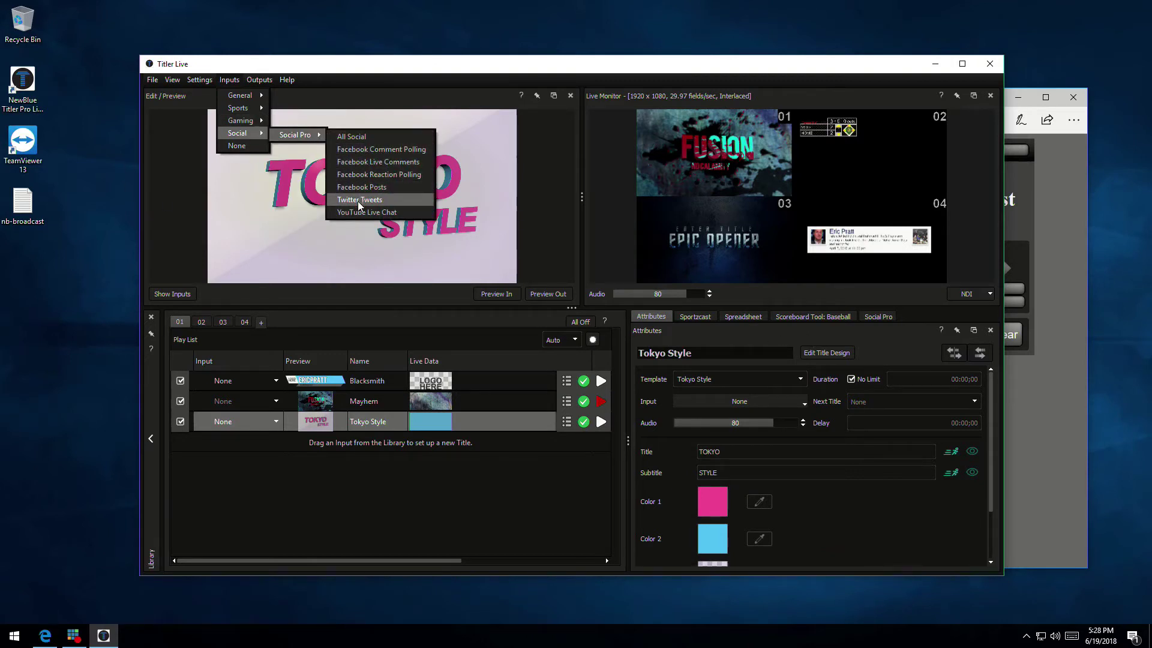
pyautogui.click(376, 74)
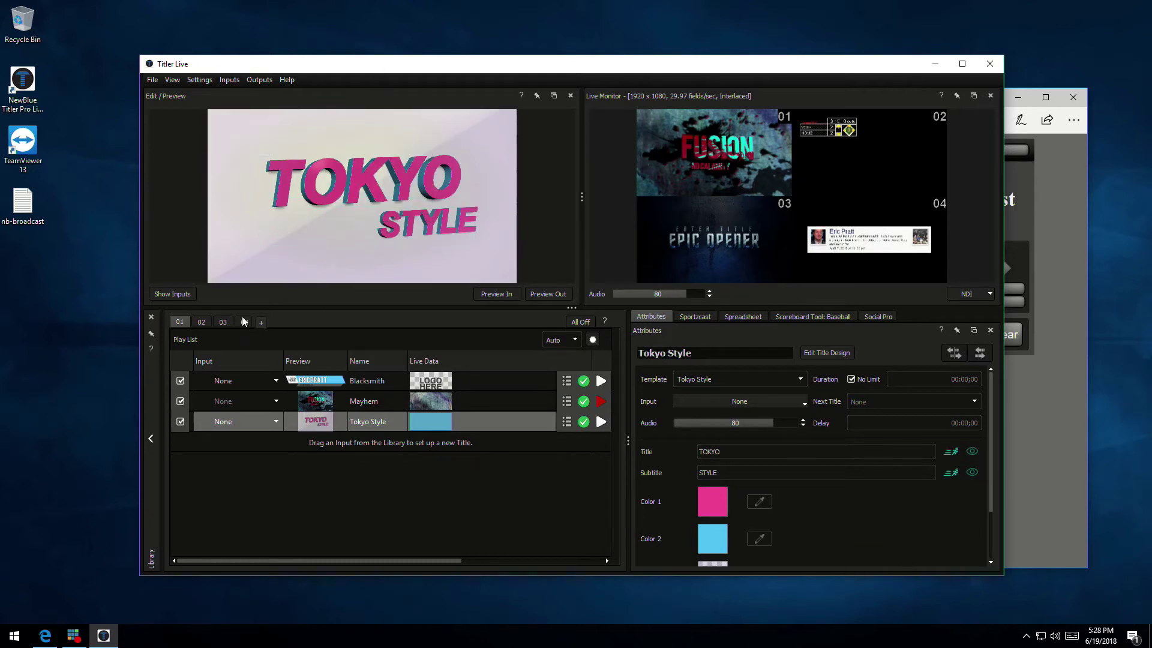
# Switch to channel 03, open the Social Pro feed, and load the Winnipesaukee river trail post
pyautogui.click(222, 322)
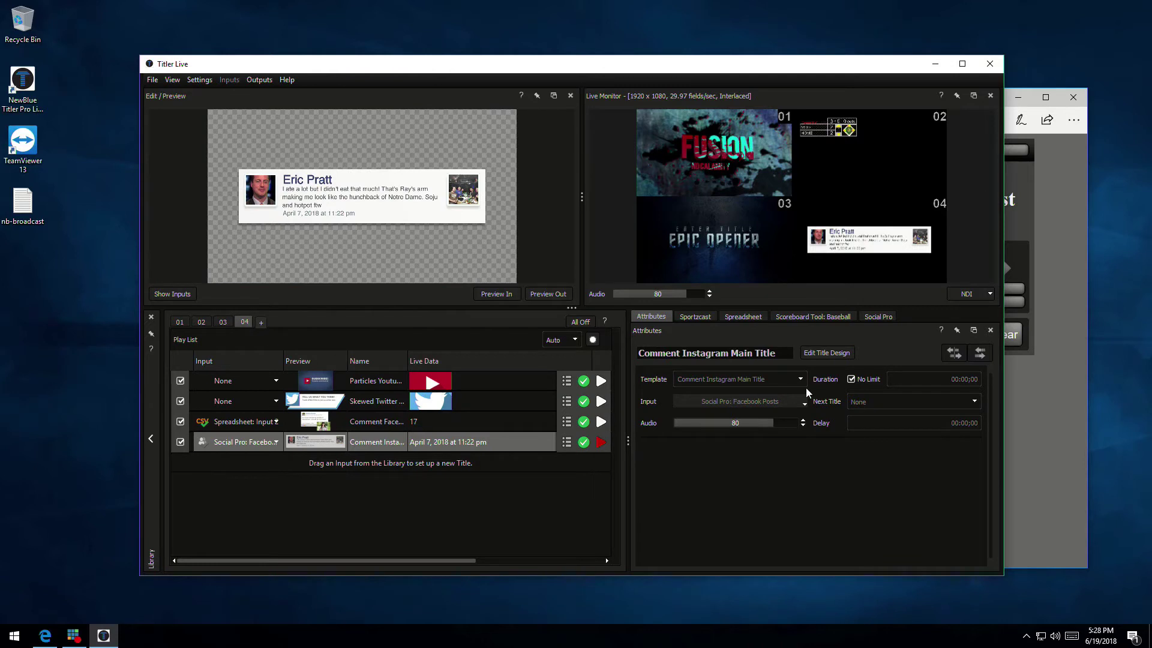
pyautogui.click(877, 317)
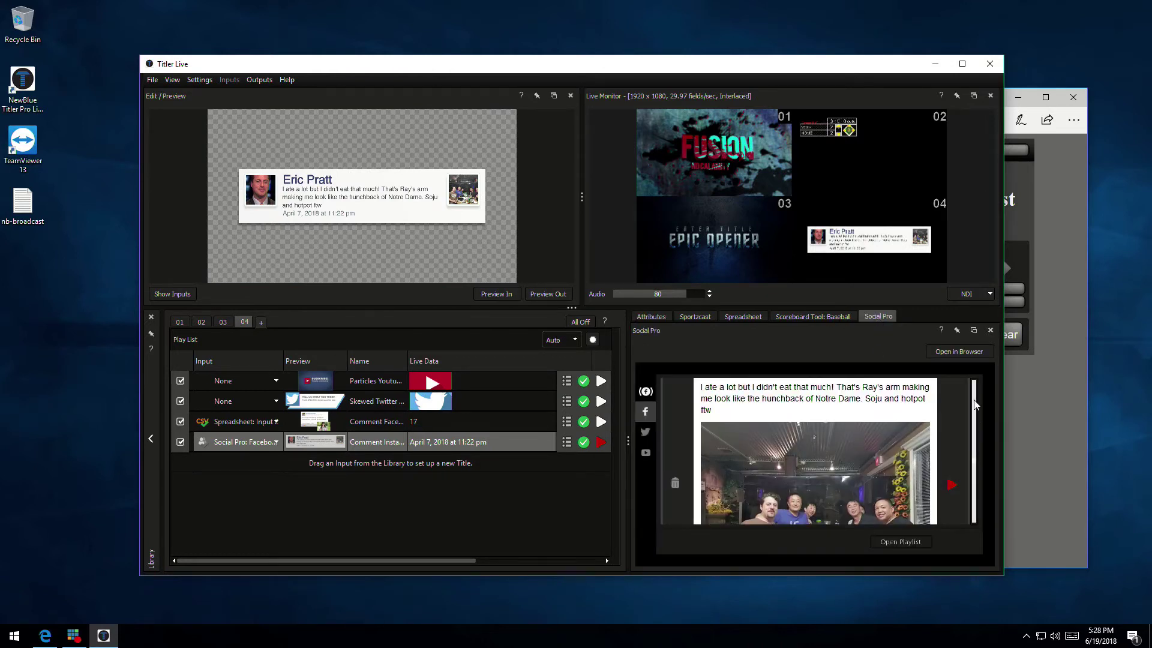
pyautogui.scroll(-5, 975, 515)
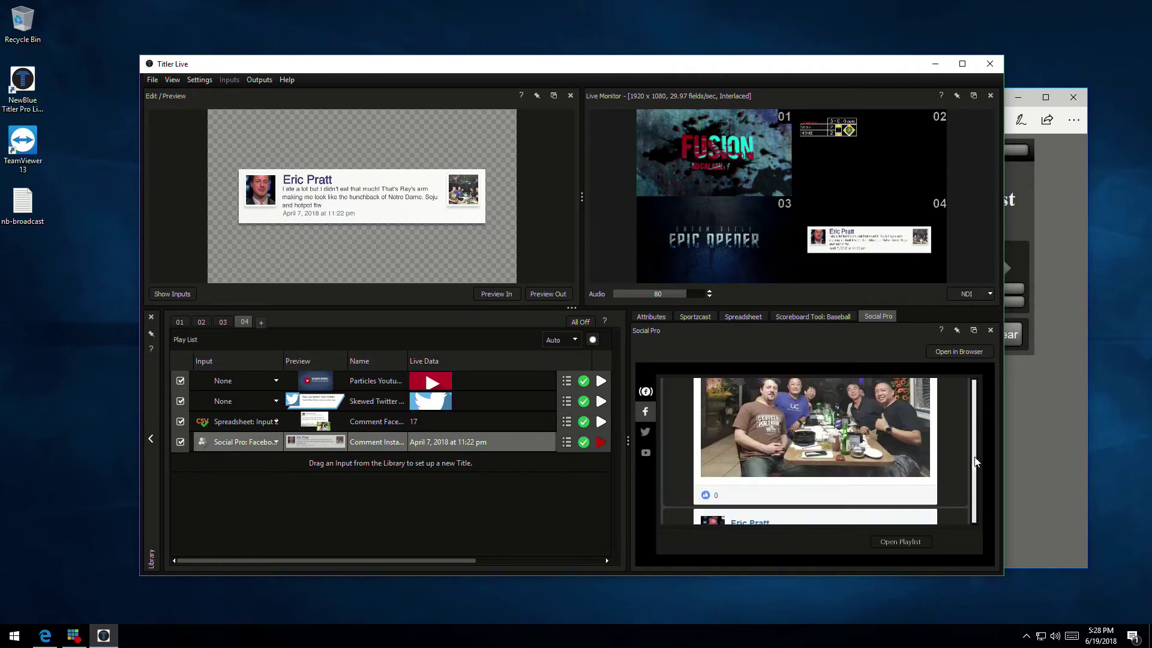
pyautogui.scroll(-8, 973, 473)
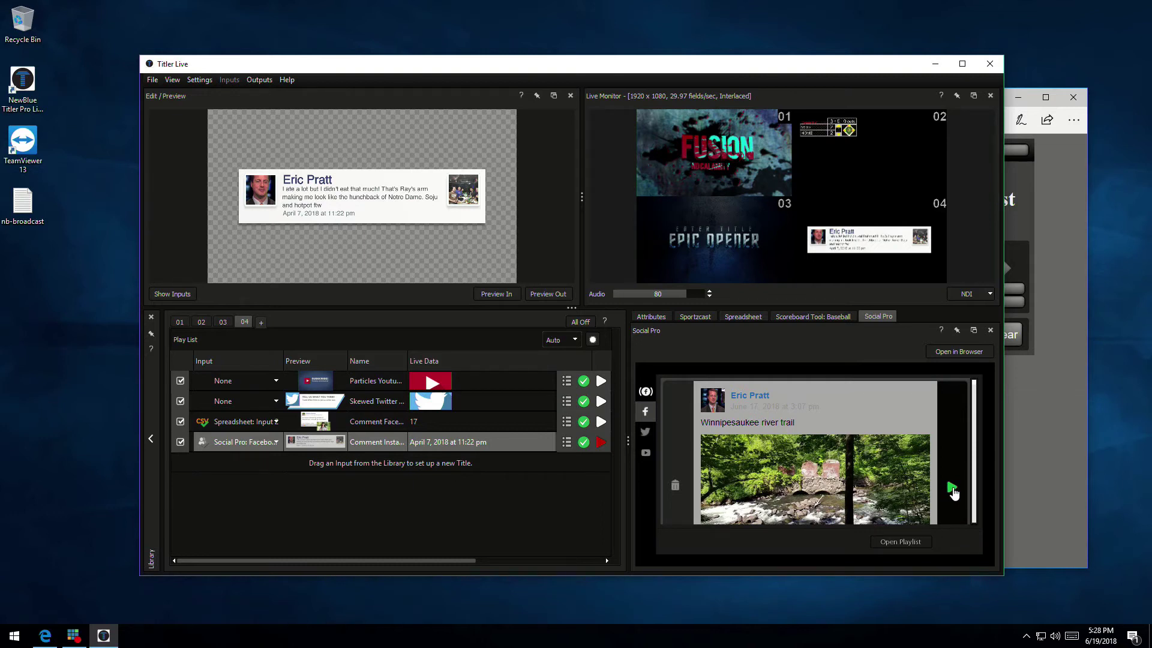
pyautogui.click(952, 490)
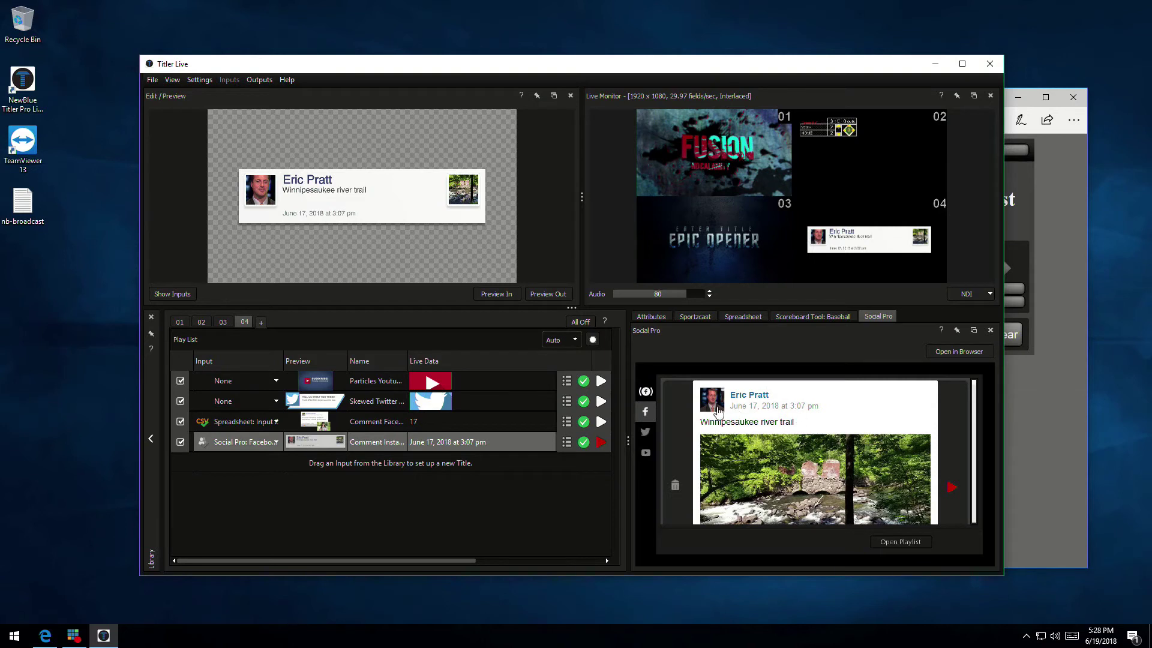
# Try the Batch 12 post, then load the April 7 group photo post into the social title
pyautogui.moveTo(475, 198)
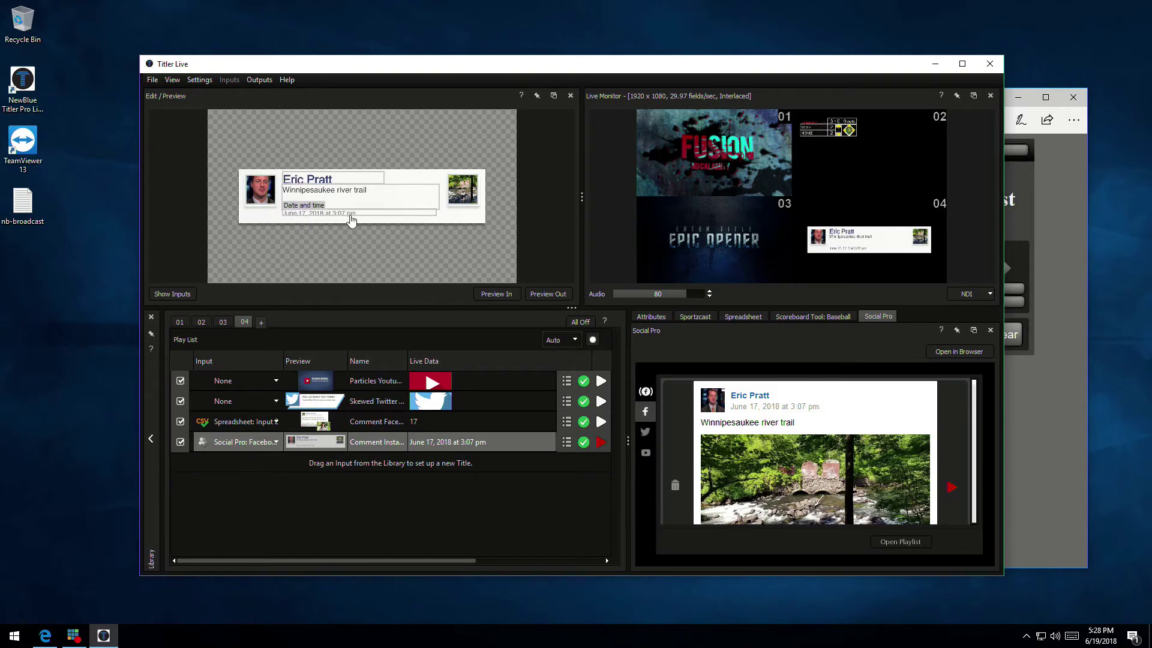
pyautogui.scroll(3, 976, 408)
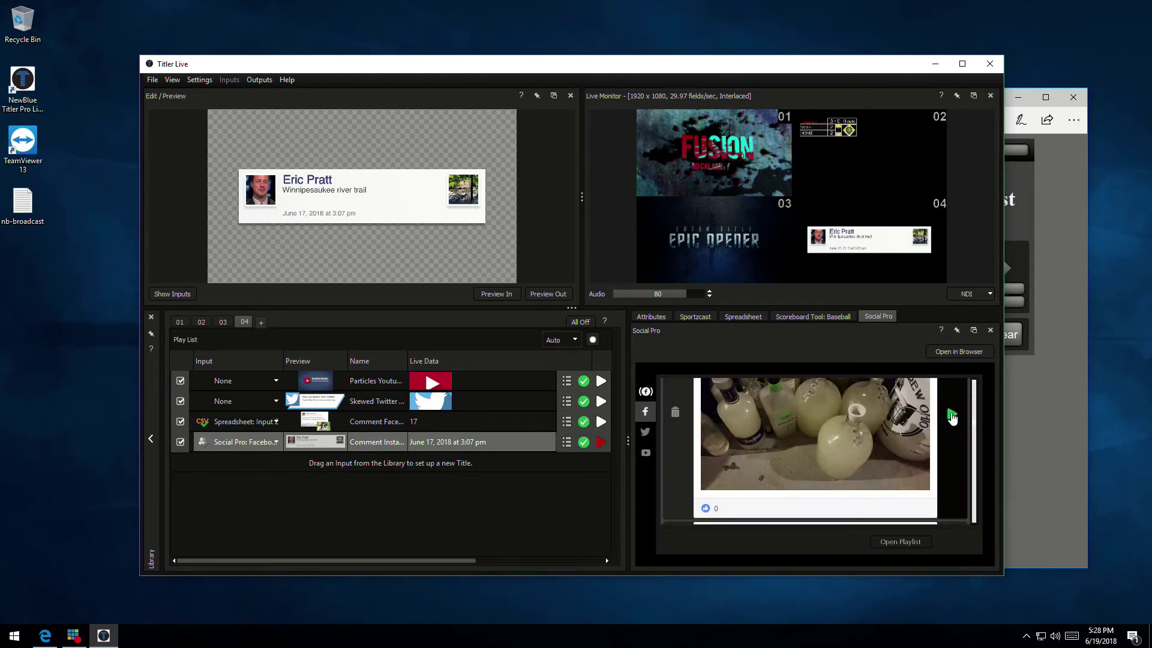
pyautogui.click(952, 418)
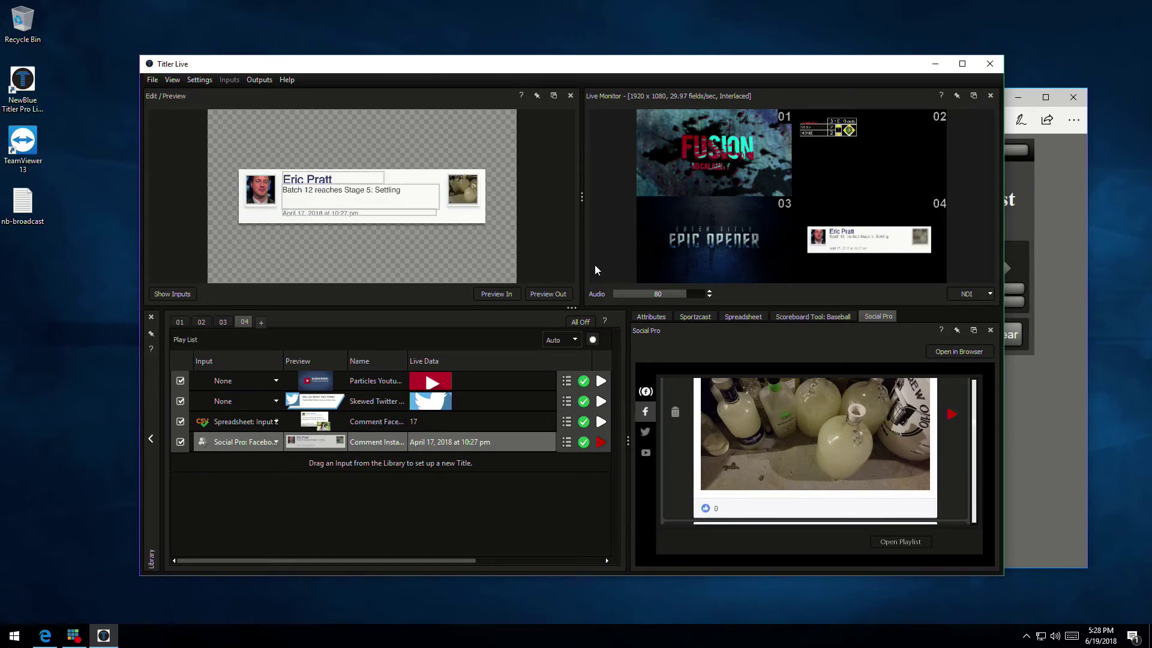
pyautogui.scroll(-5, 976, 452)
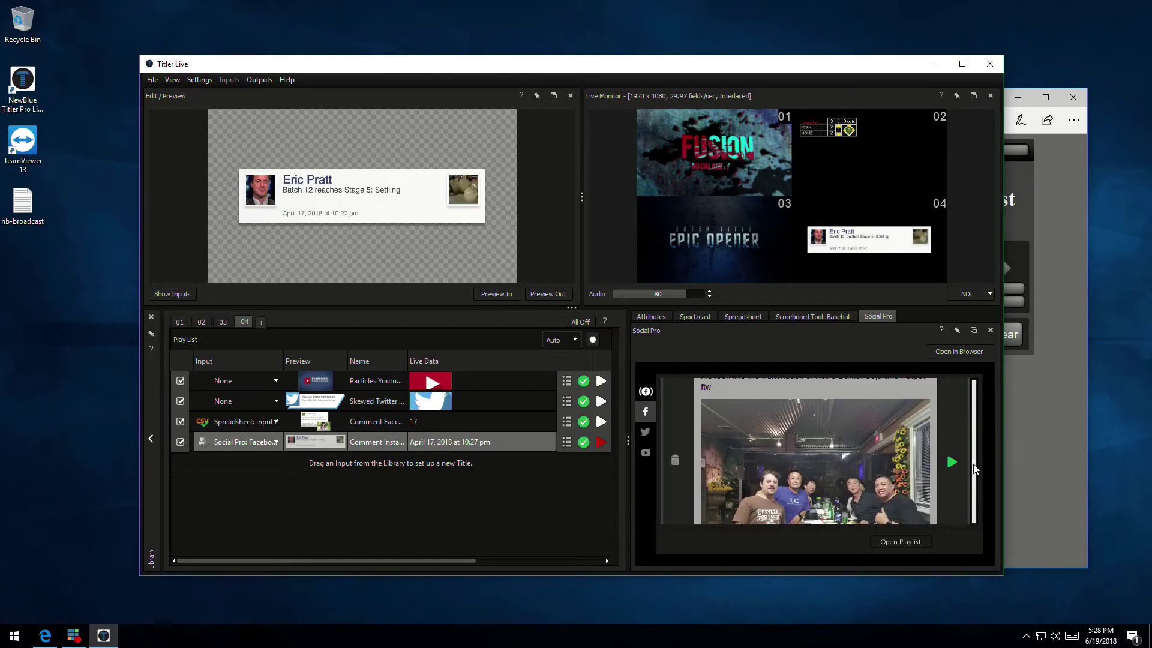
pyautogui.click(951, 465)
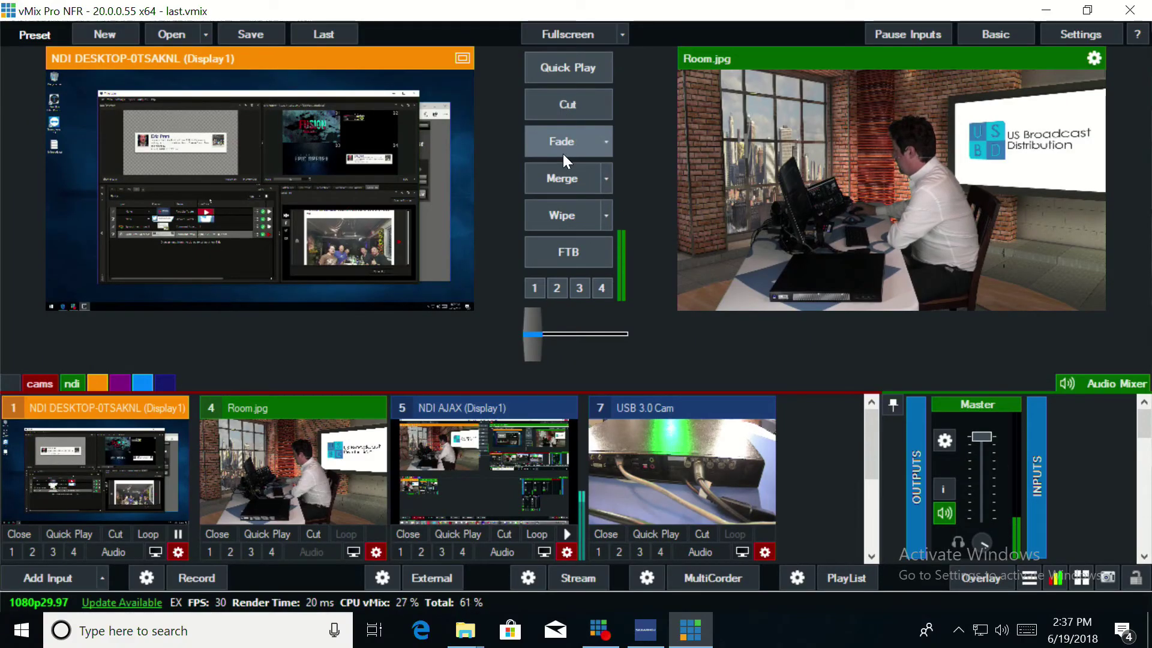
# Show the NDI inputs and overlay the Fusion title, scoreboard, Epic Opener and Facebook comment on Room.jpg
pyautogui.click(81, 385)
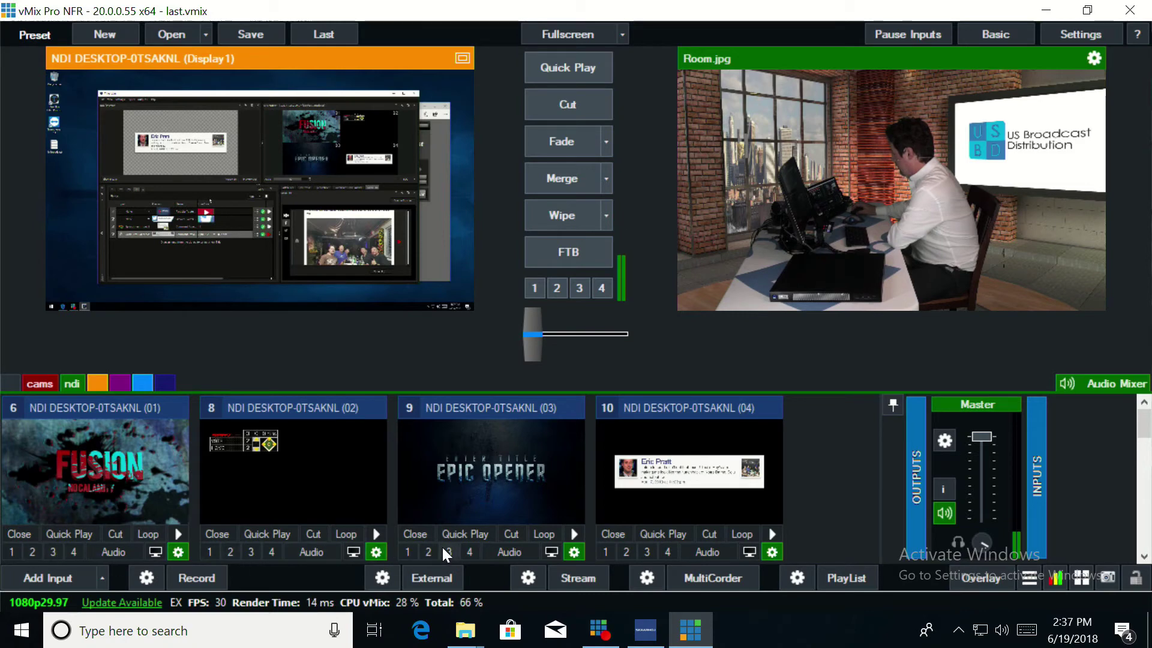
pyautogui.click(536, 289)
pyautogui.click(556, 288)
pyautogui.click(578, 289)
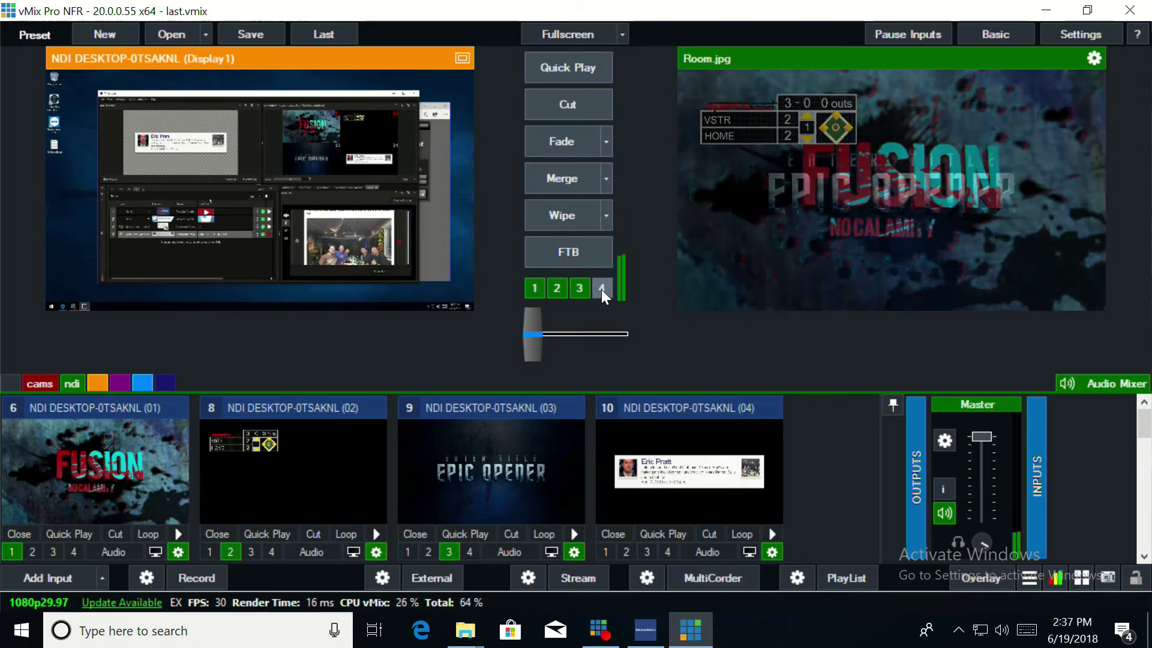
pyautogui.click(602, 289)
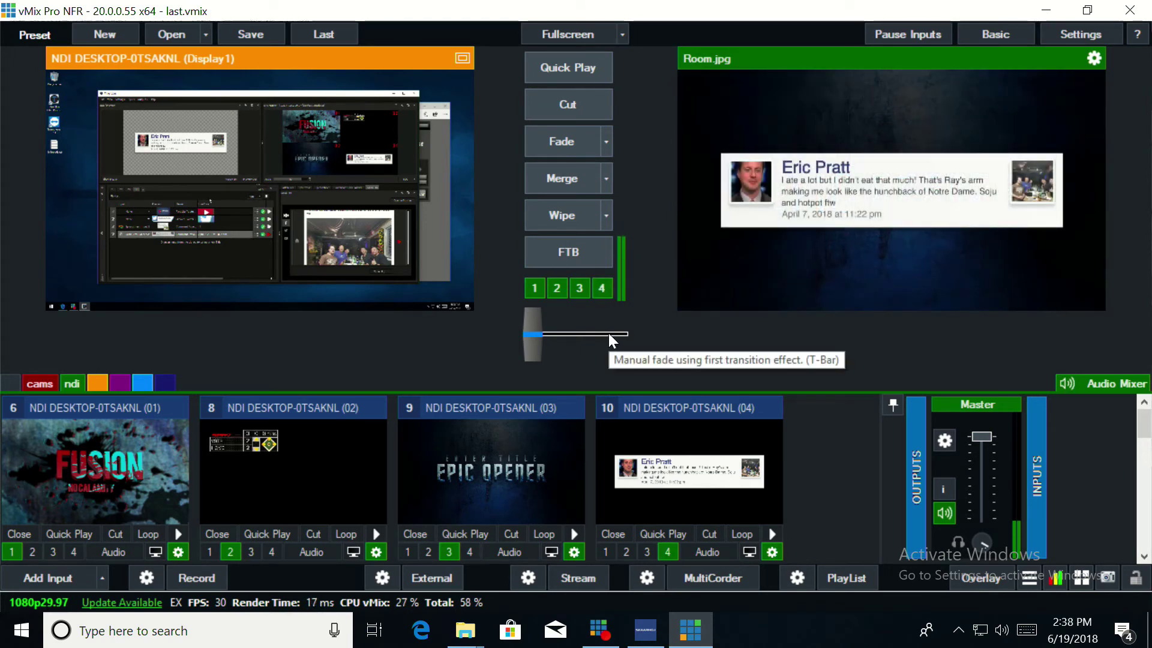
# Remove the comment card, Epic Opener, scoreboard and Fusion title overlays in reverse order
pyautogui.click(602, 288)
pyautogui.click(578, 288)
pyautogui.click(557, 289)
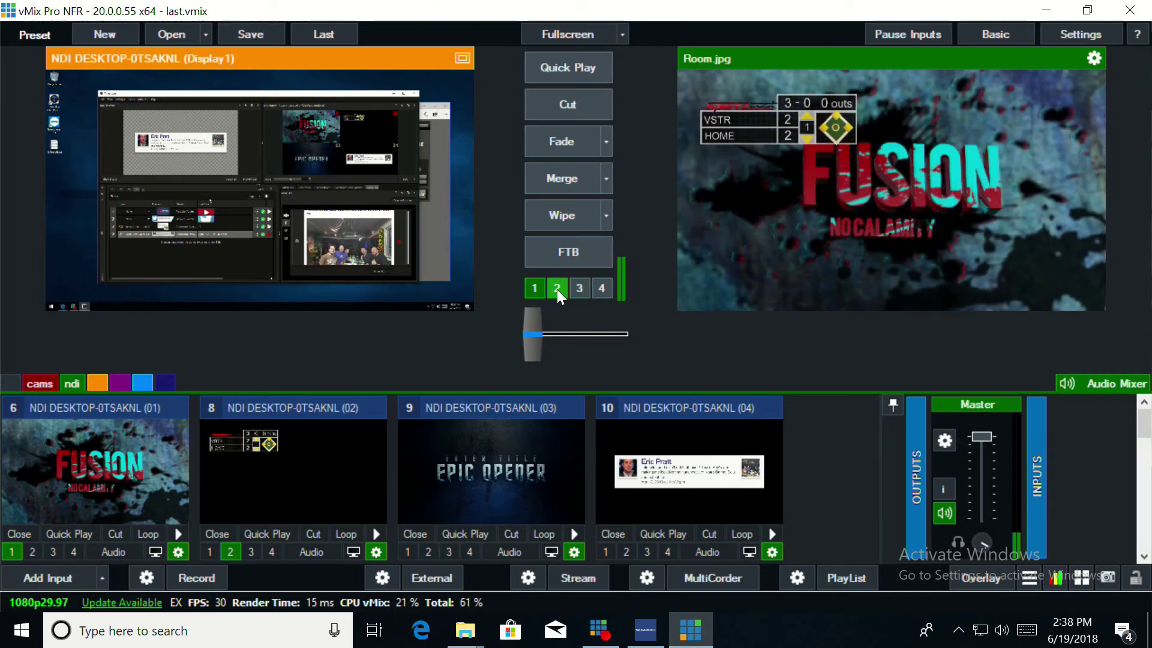
pyautogui.click(535, 290)
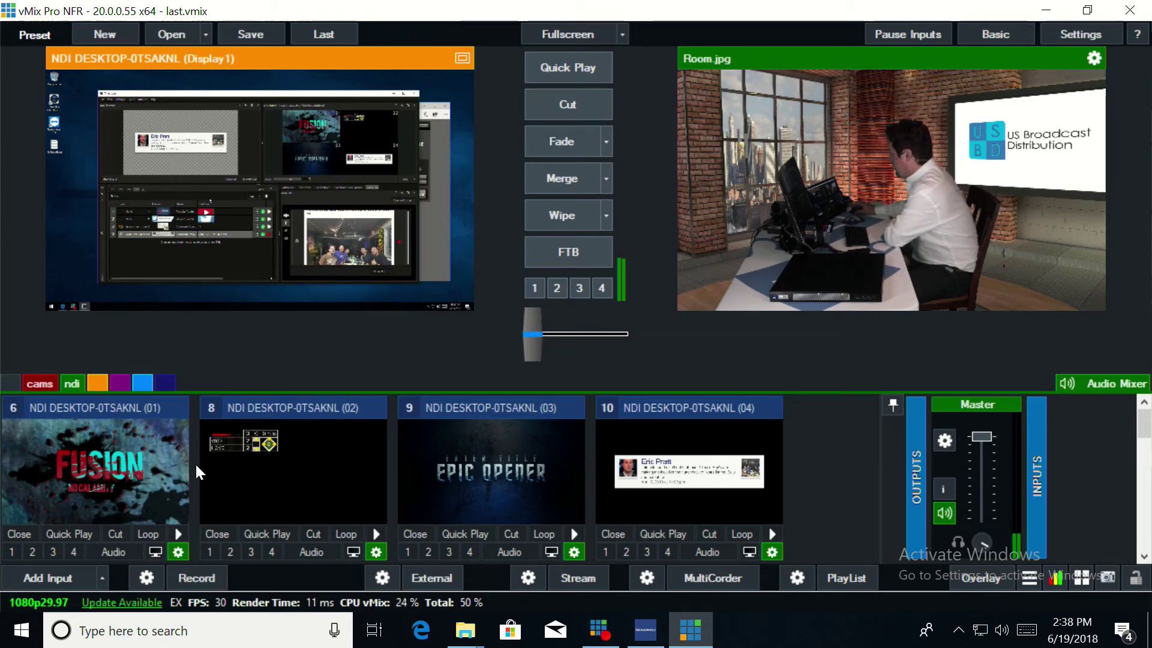
# Run AnimateInAll on input 6 and put its Fusion title on overlay 1
pyautogui.rightClick(138, 467)
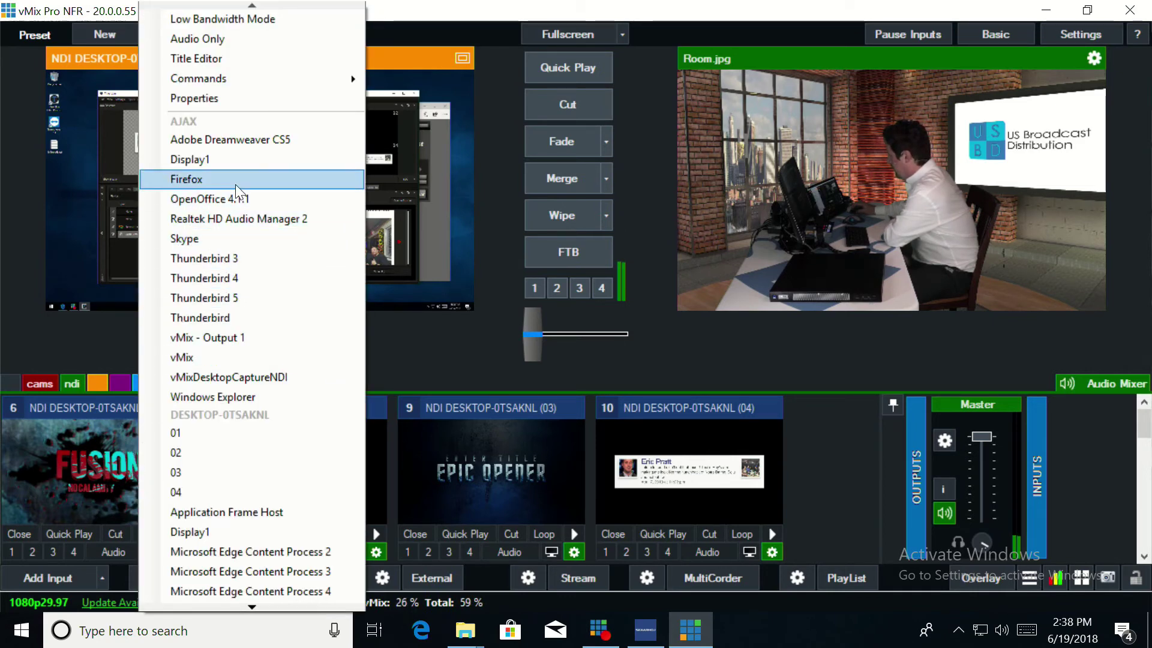
pyautogui.moveTo(353, 81)
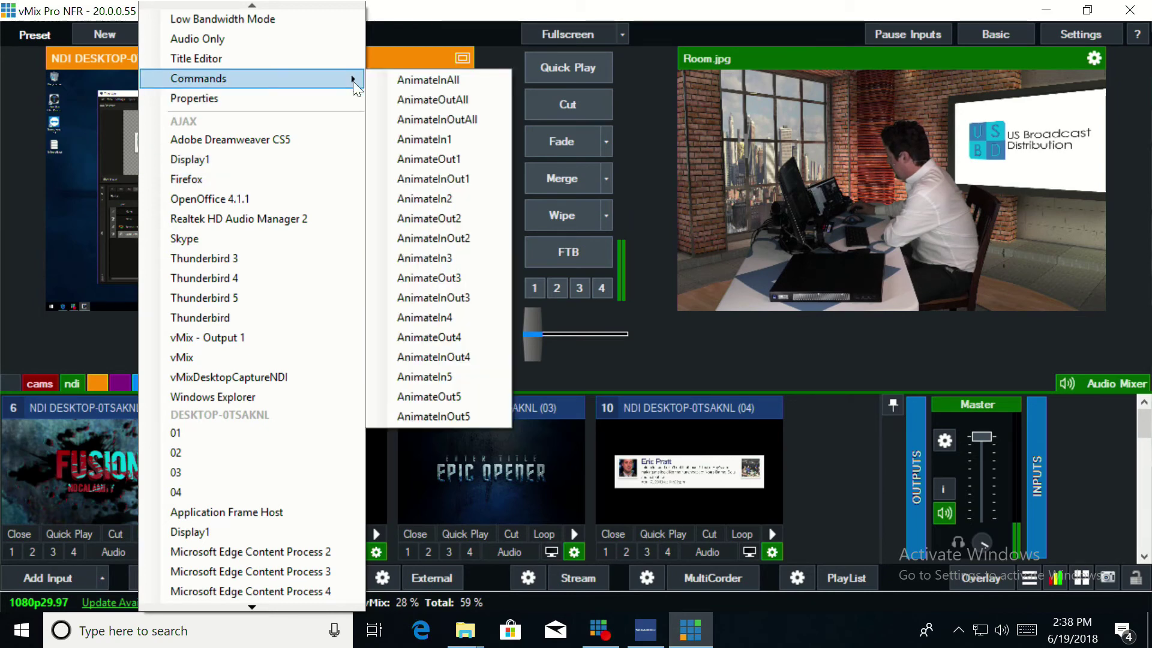
pyautogui.click(398, 78)
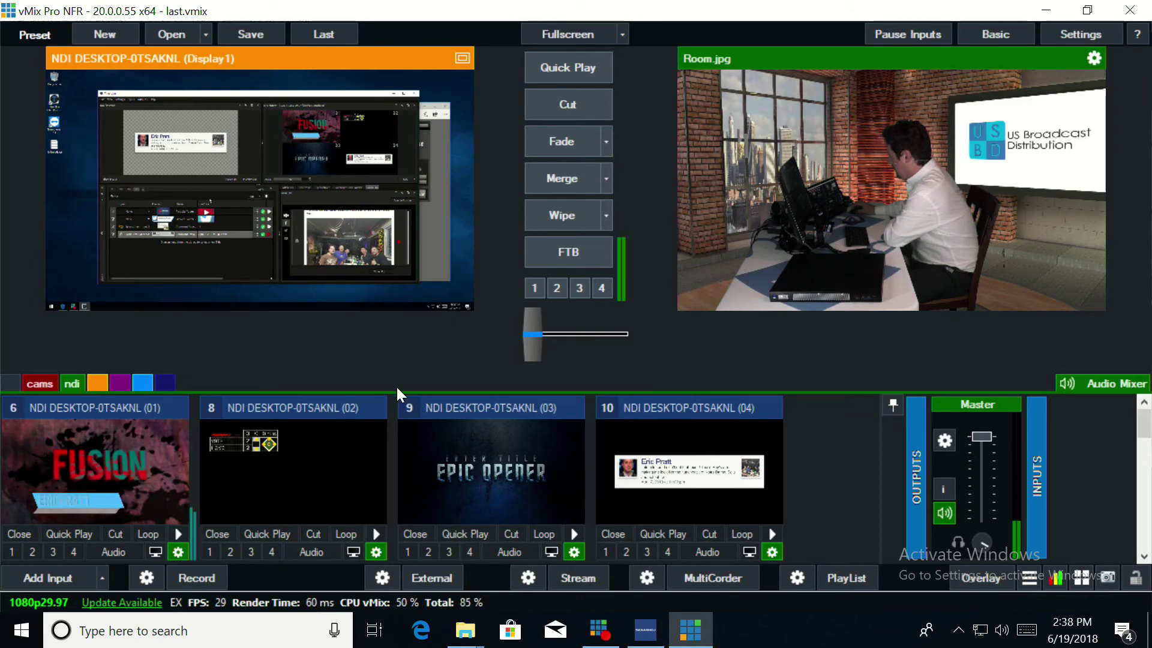
pyautogui.click(534, 288)
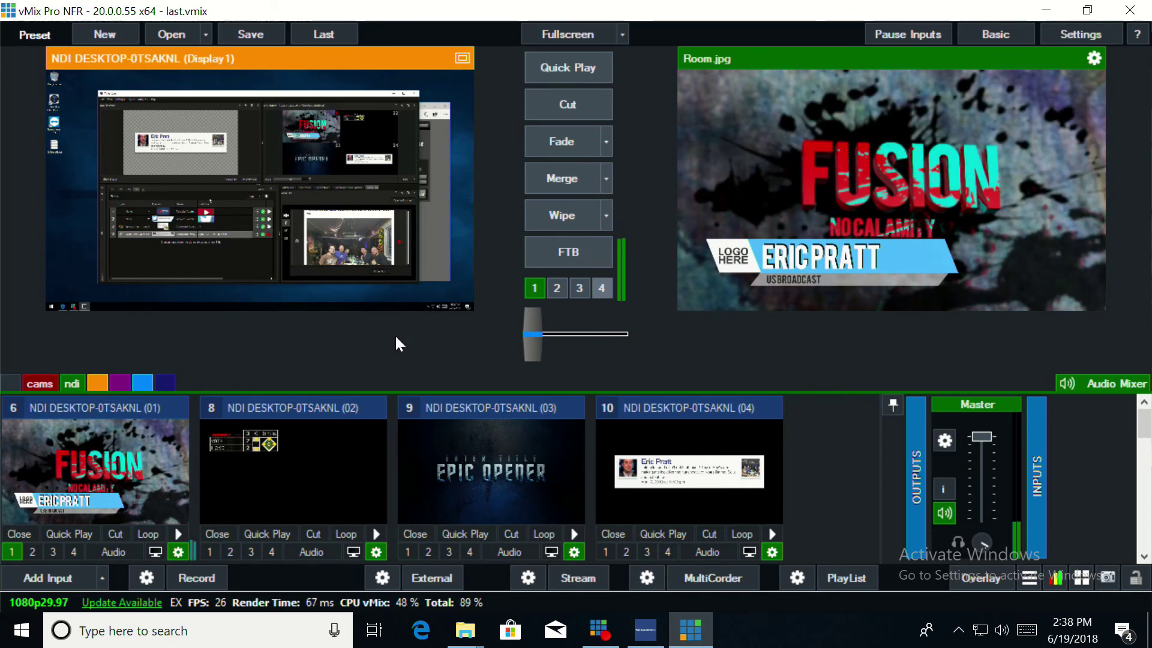
# Run AnimateOutAll on input 6 to clear the Fusion title and name lower third
pyautogui.rightClick(75, 453)
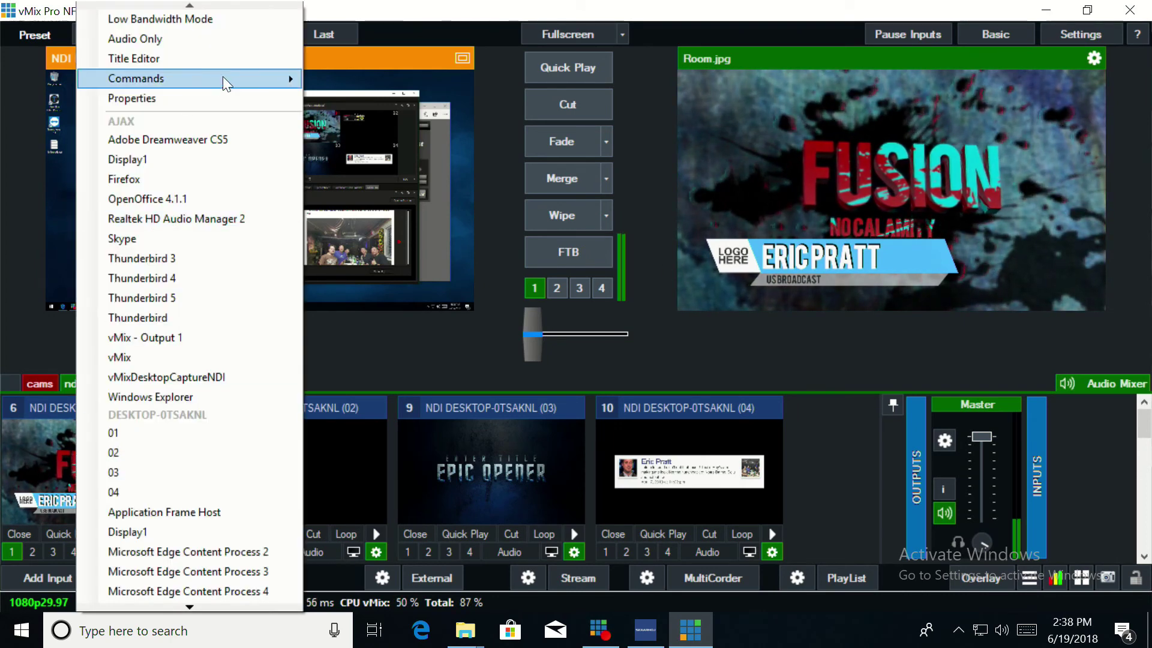
pyautogui.moveTo(224, 77)
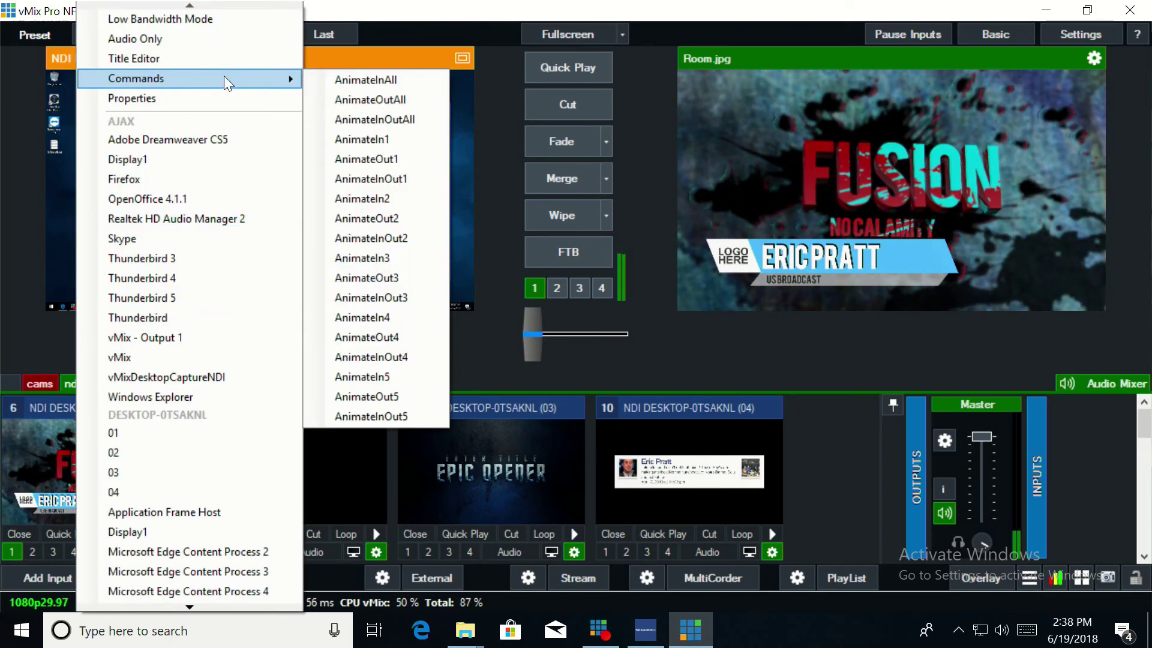
pyautogui.click(361, 96)
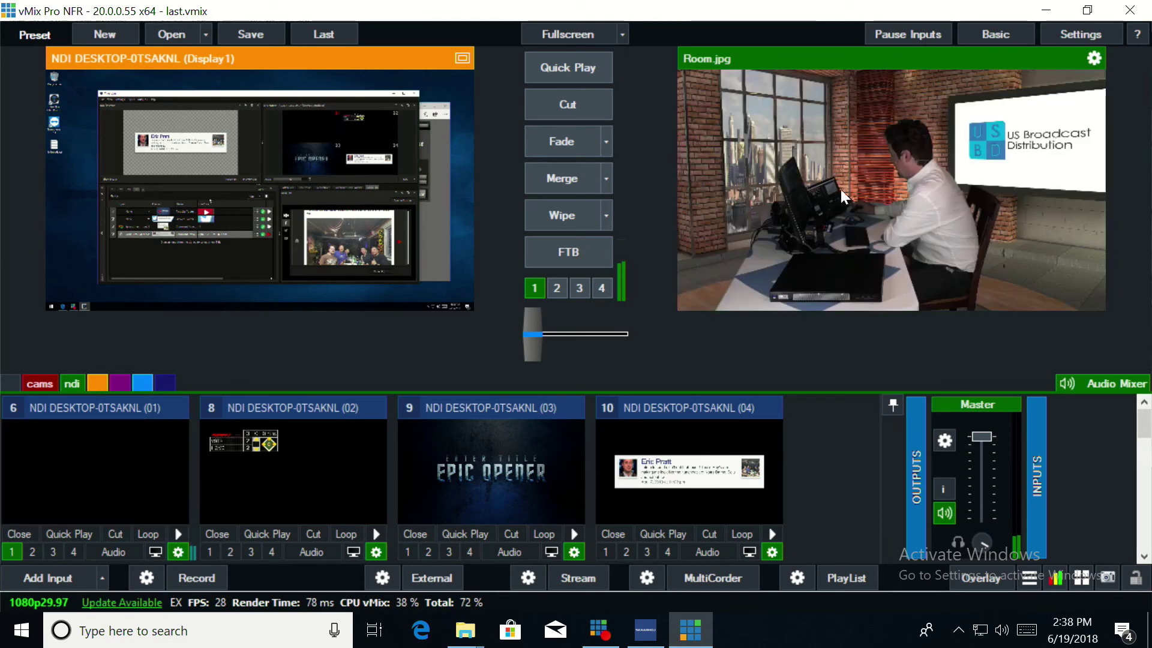
pyautogui.rightClick(74, 456)
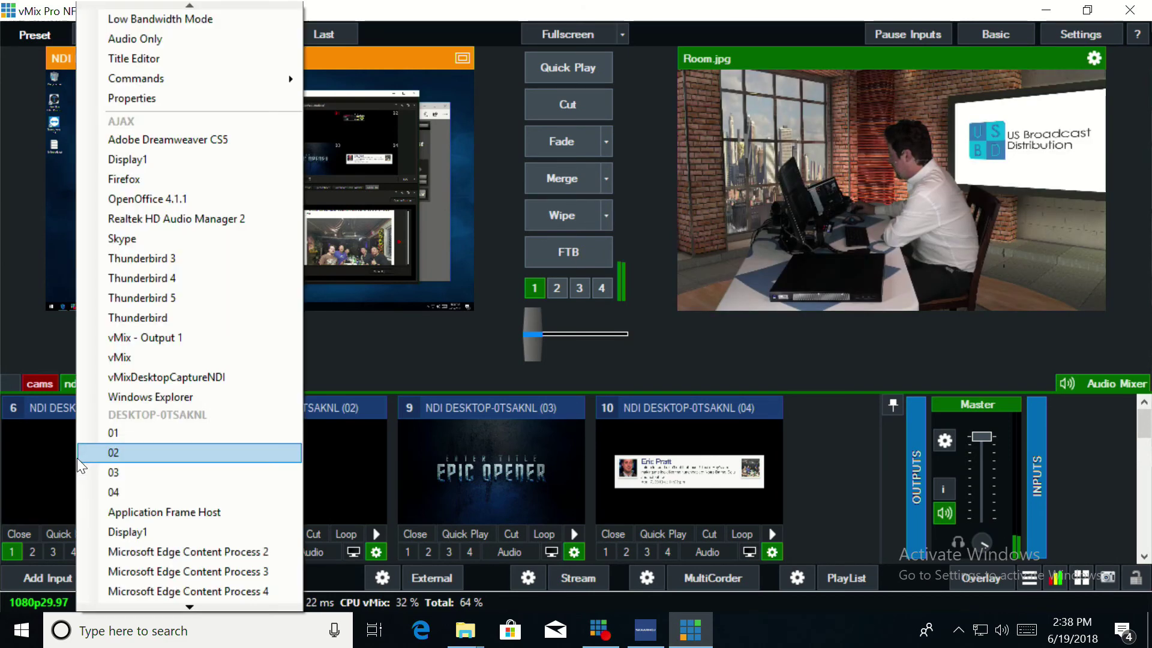
pyautogui.moveTo(285, 79)
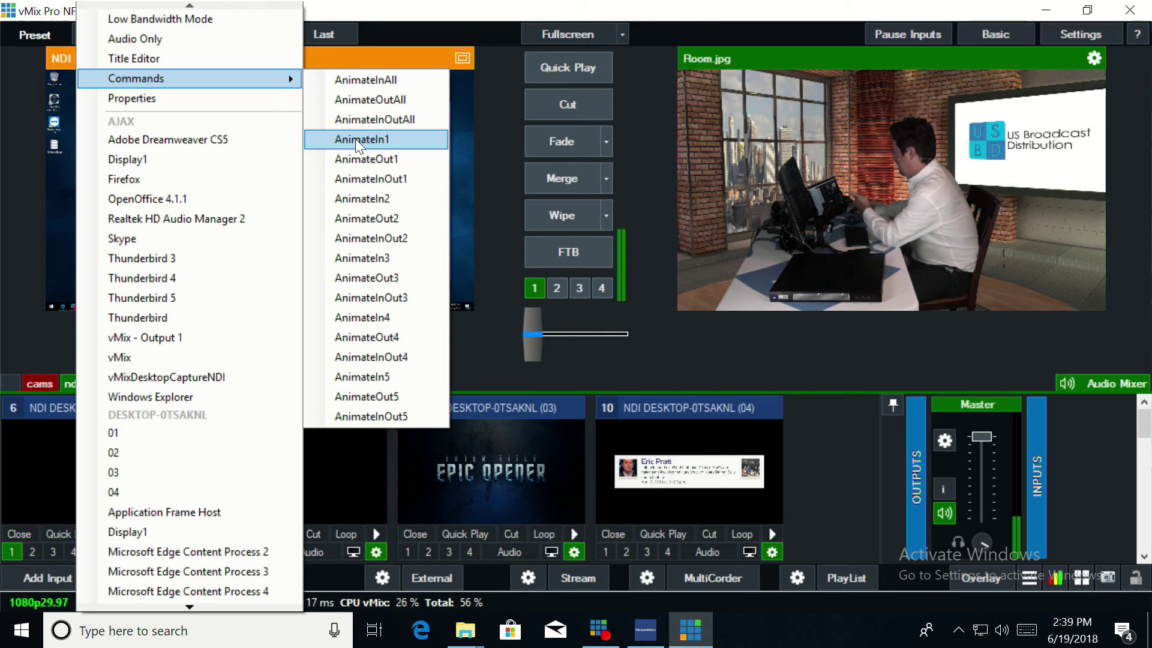
pyautogui.click(355, 138)
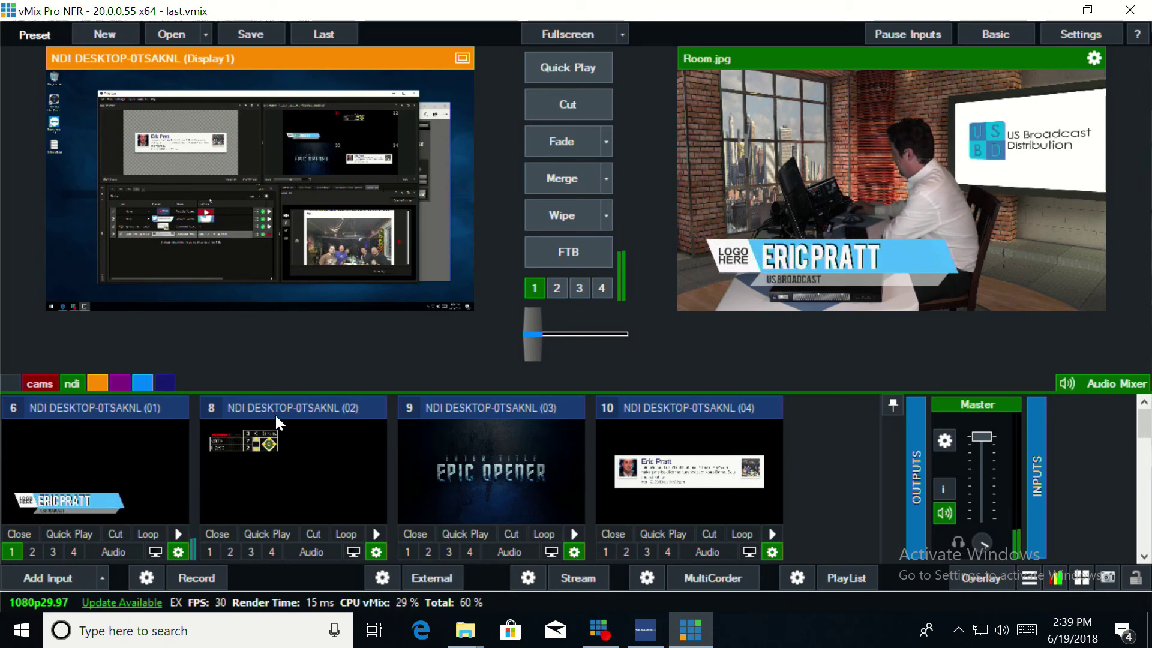
pyautogui.rightClick(113, 448)
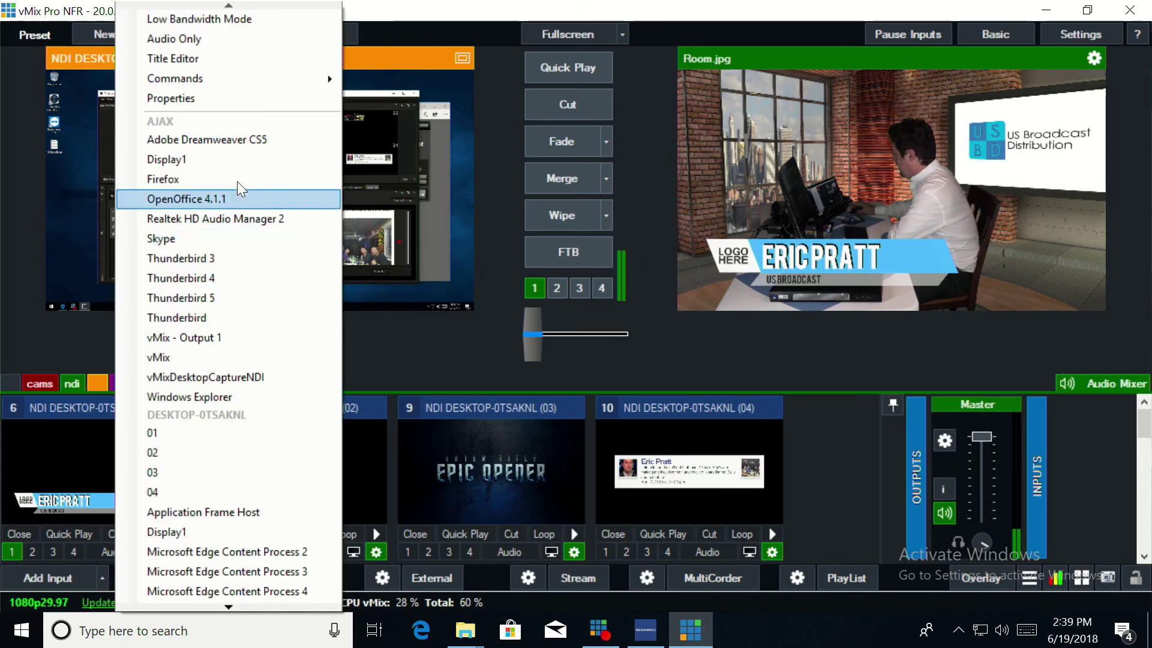
pyautogui.moveTo(340, 83)
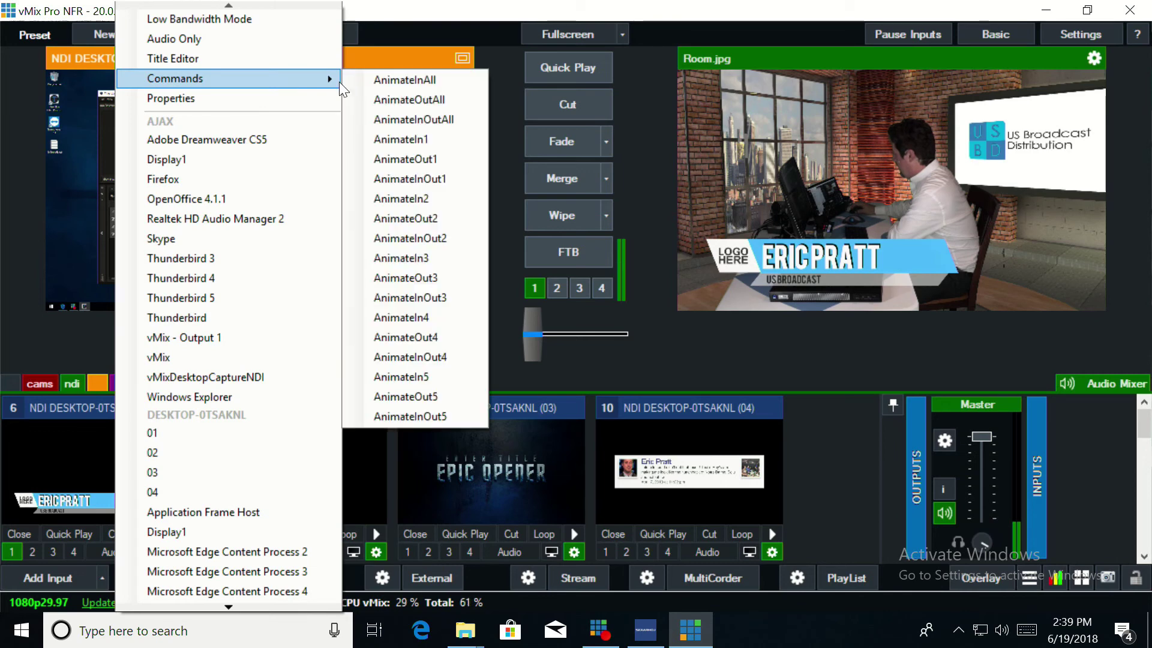
pyautogui.click(397, 157)
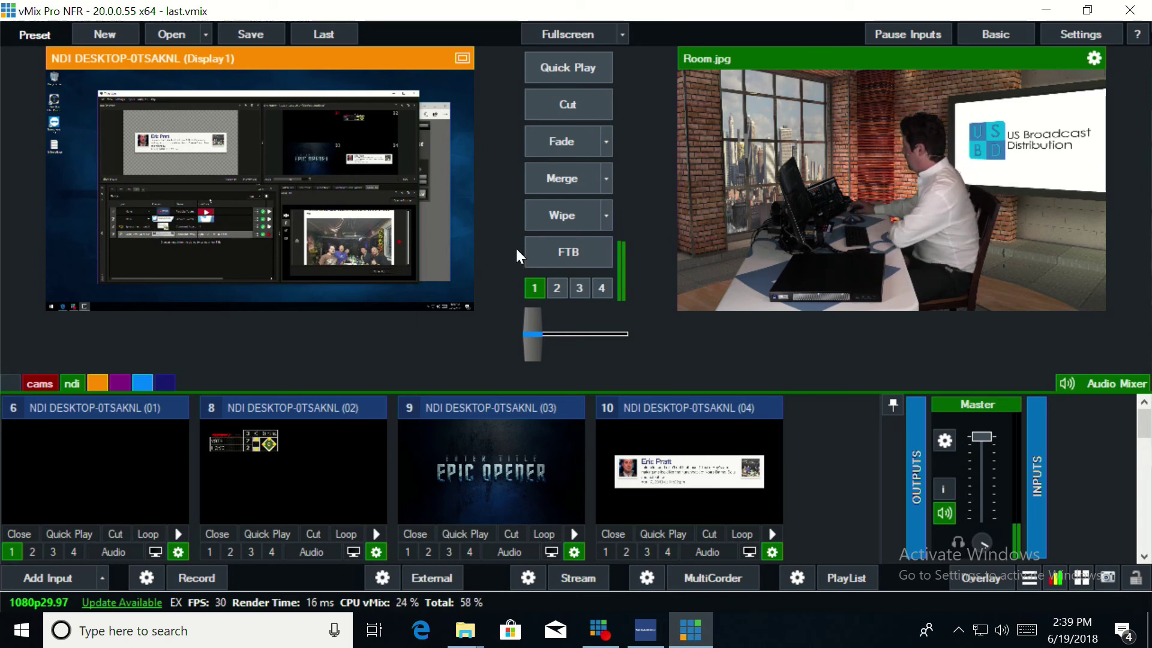
# Overlay the baseball scoreboard, Epic Opener title and Facebook comment card on Room.jpg
pyautogui.click(552, 289)
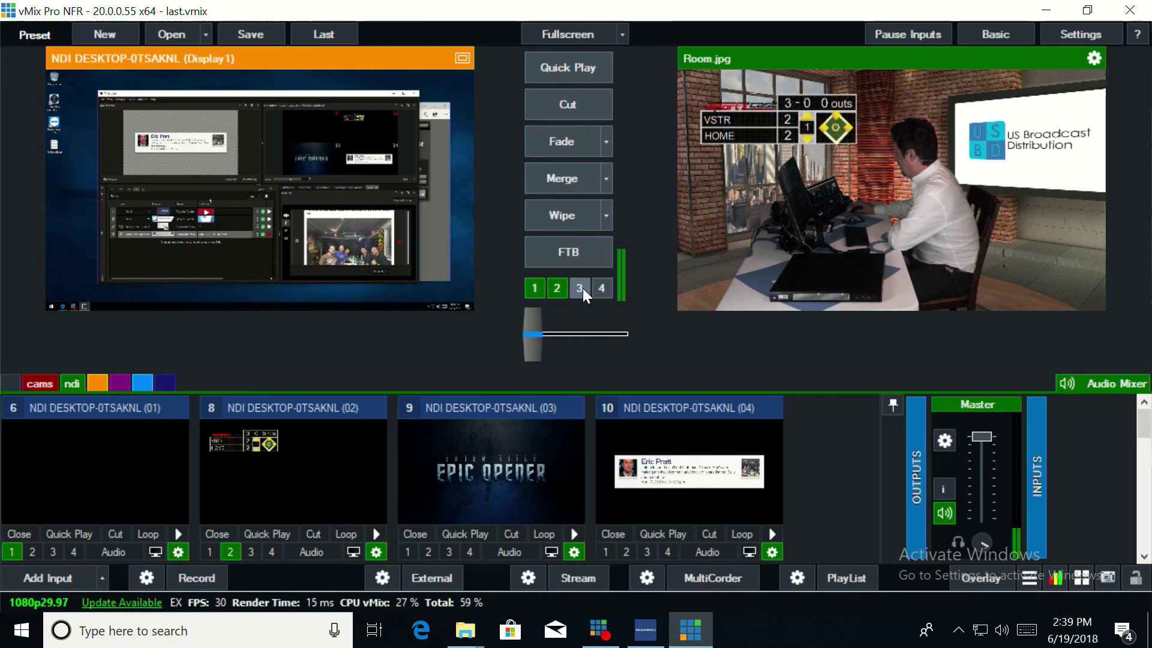
pyautogui.click(582, 288)
pyautogui.click(602, 289)
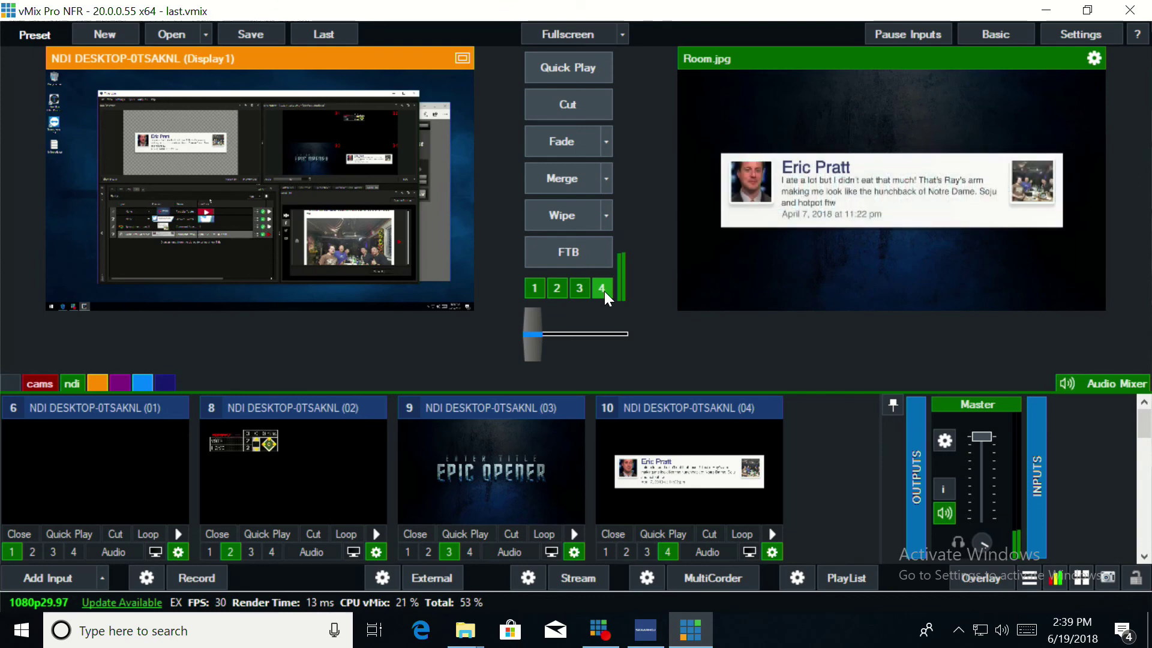
# Turn off overlays 4, 3, 2 and 1, leaving only Room.jpg on output
pyautogui.click(604, 291)
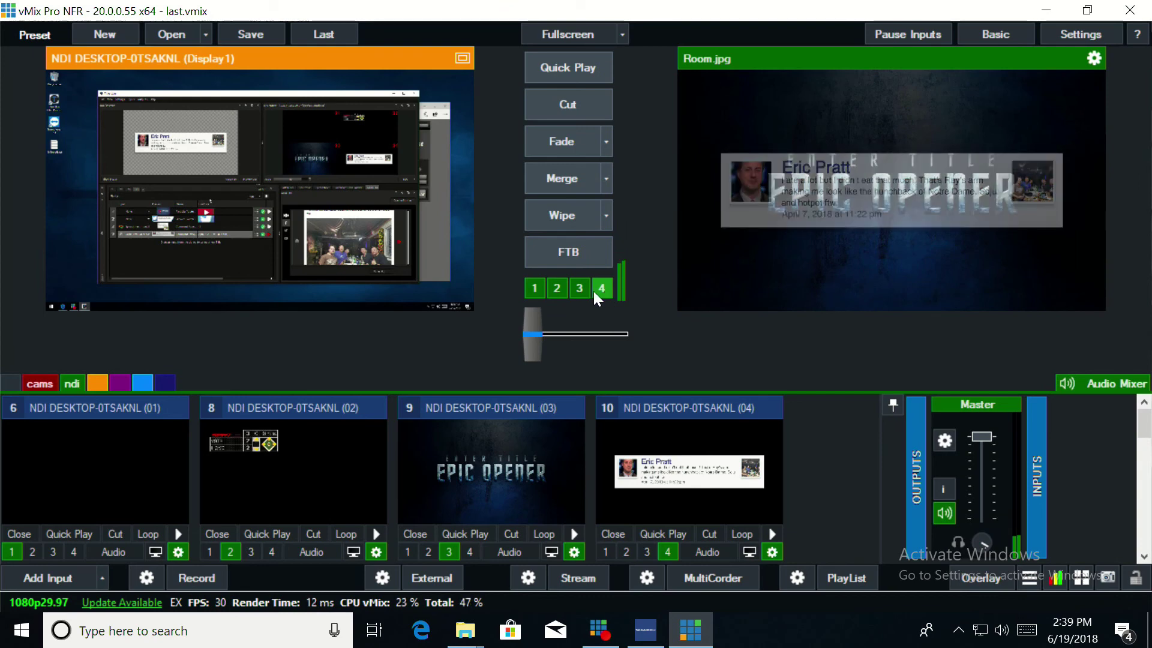
pyautogui.click(578, 288)
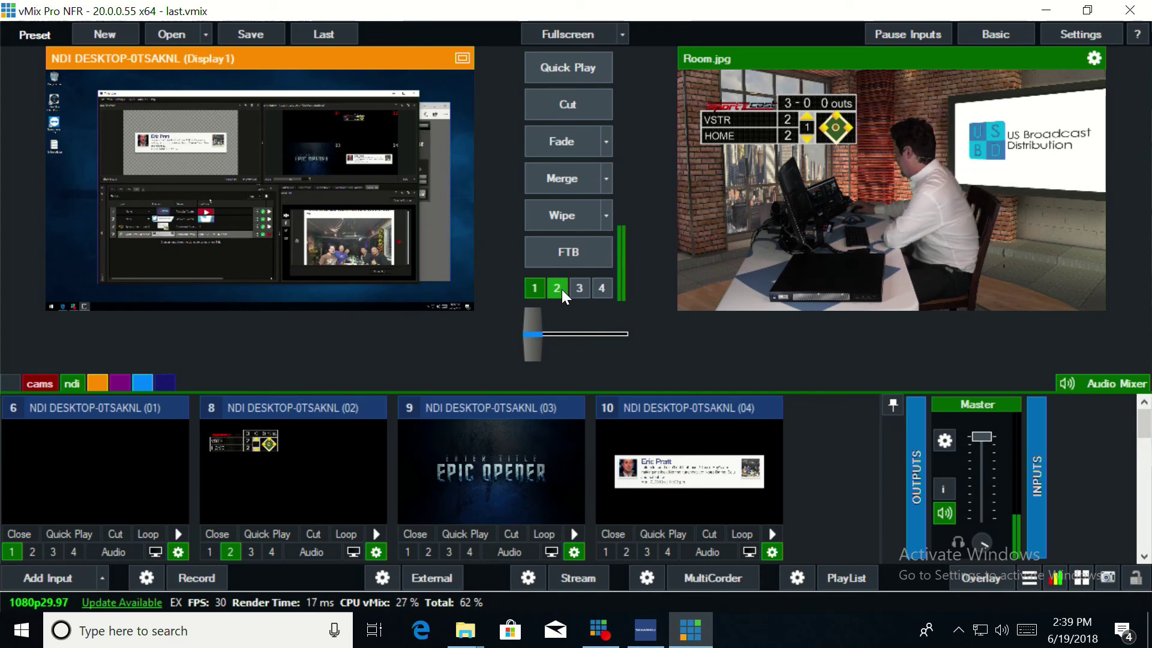
pyautogui.click(557, 288)
pyautogui.click(537, 288)
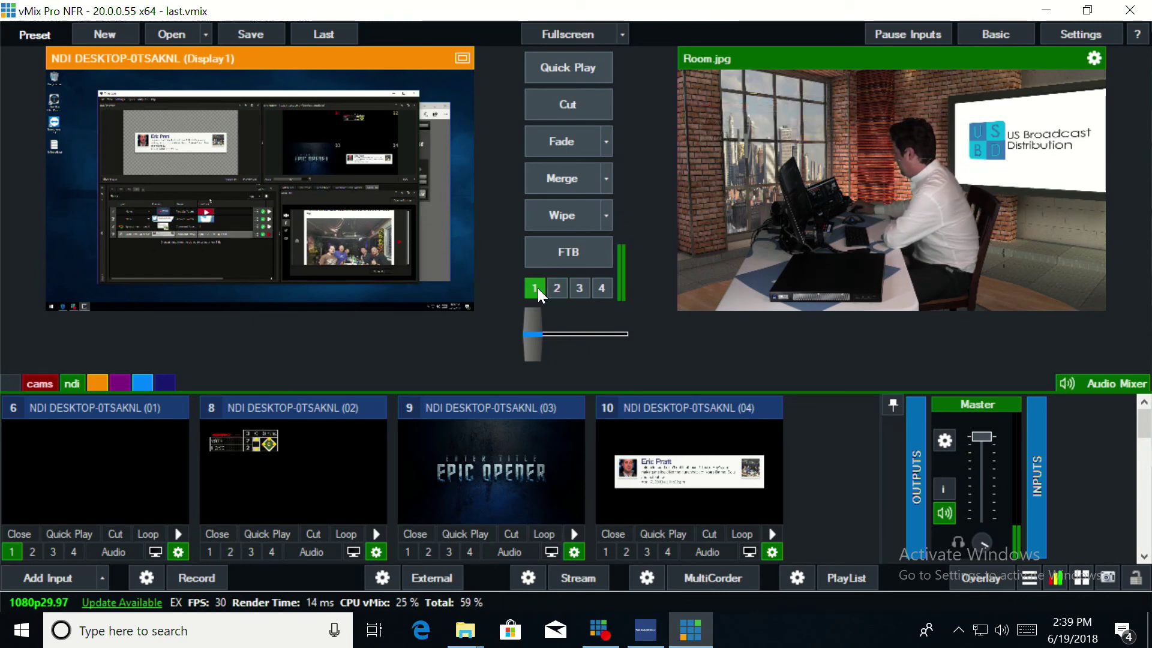